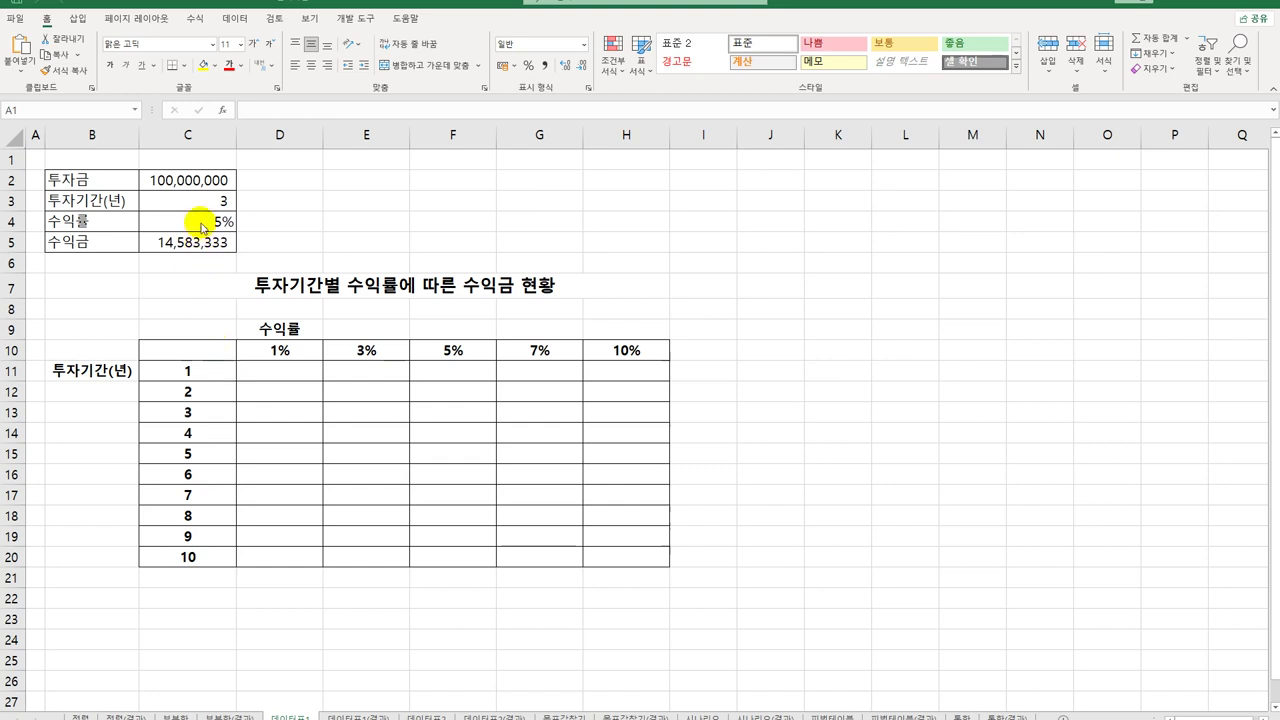
# - Examine the investment inputs in C2:C4, the profit formula in C5, and the table's period column, rate row and empty result area
pyautogui.click(209, 189)
pyautogui.click(214, 203)
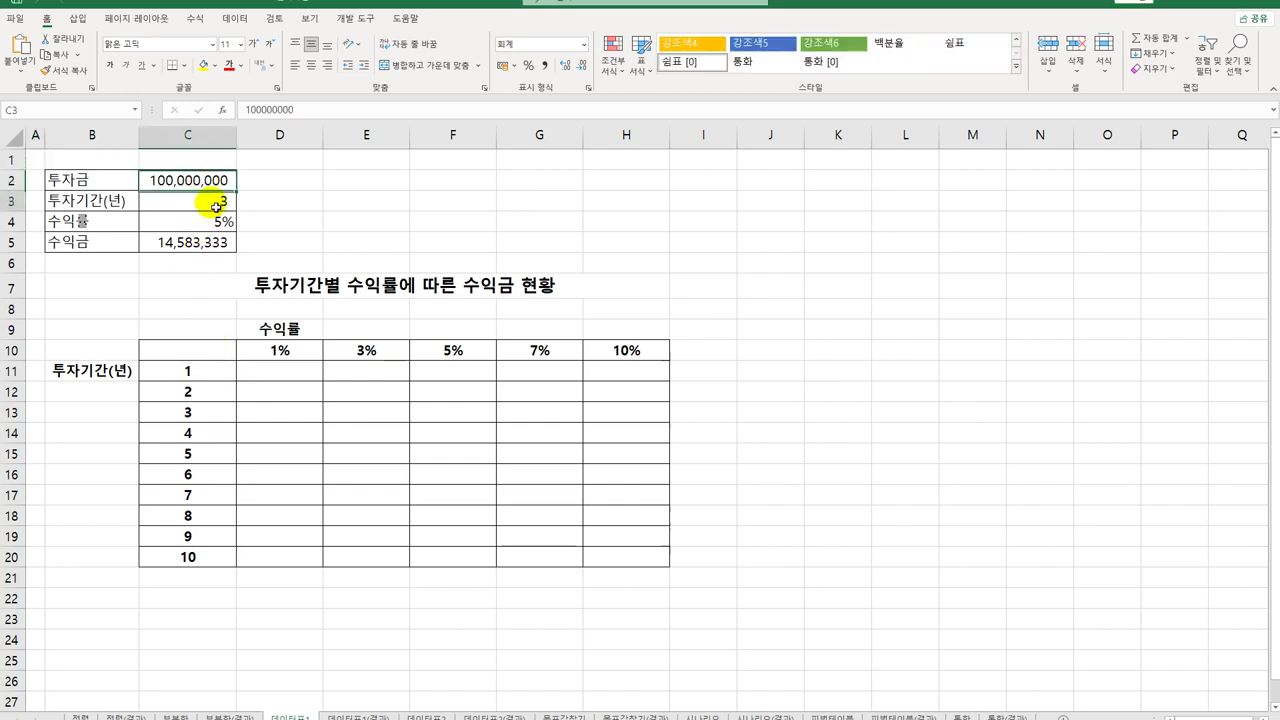
pyautogui.click(206, 224)
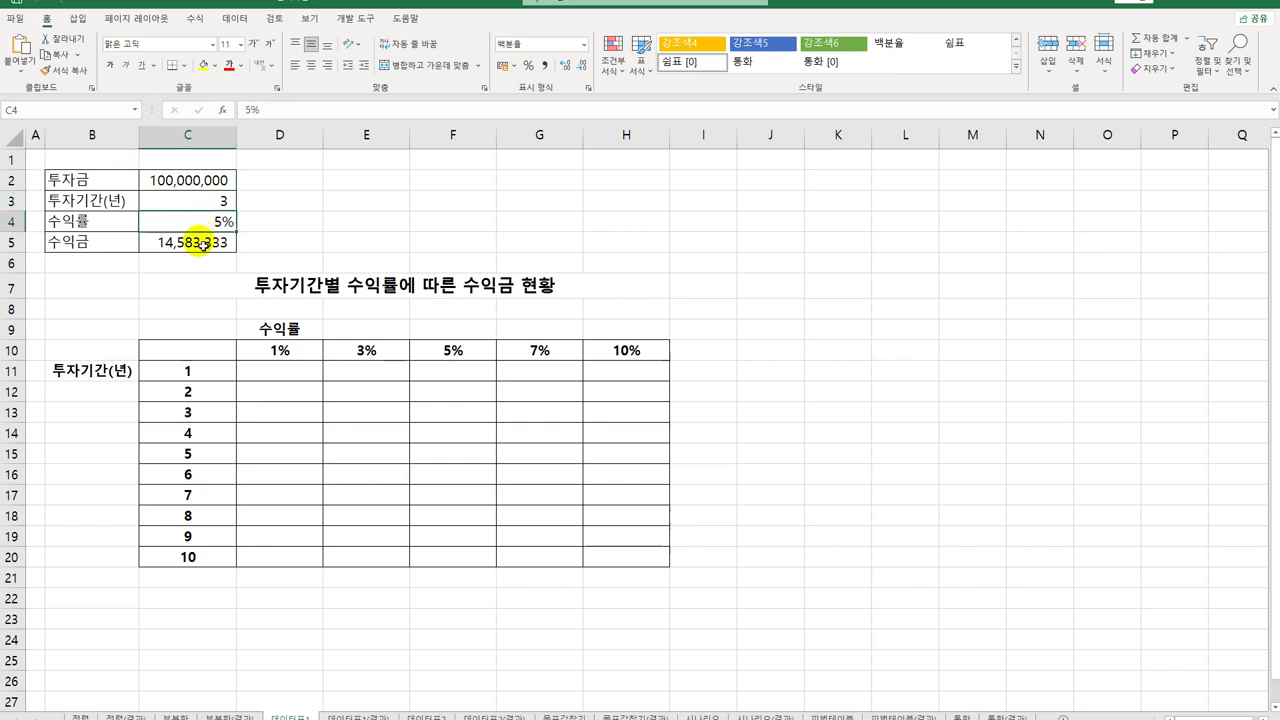
pyautogui.click(201, 245)
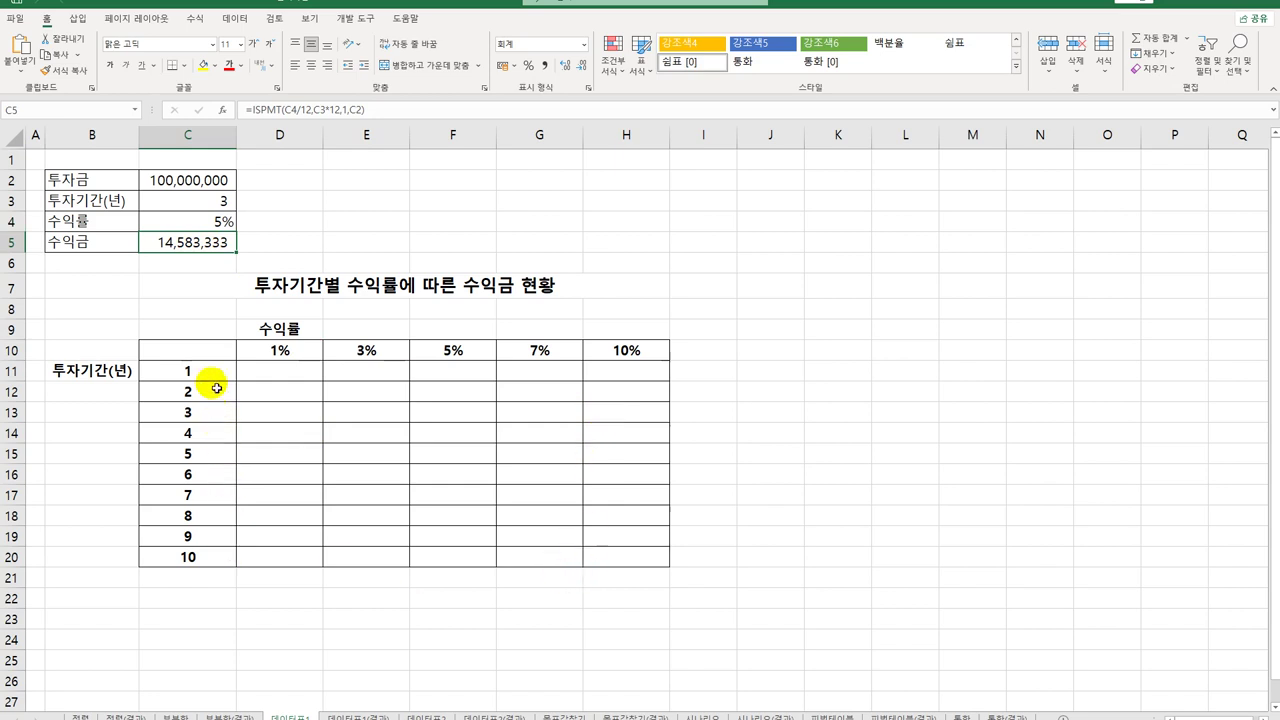
pyautogui.moveTo(207, 378); pyautogui.dragTo(210, 557)
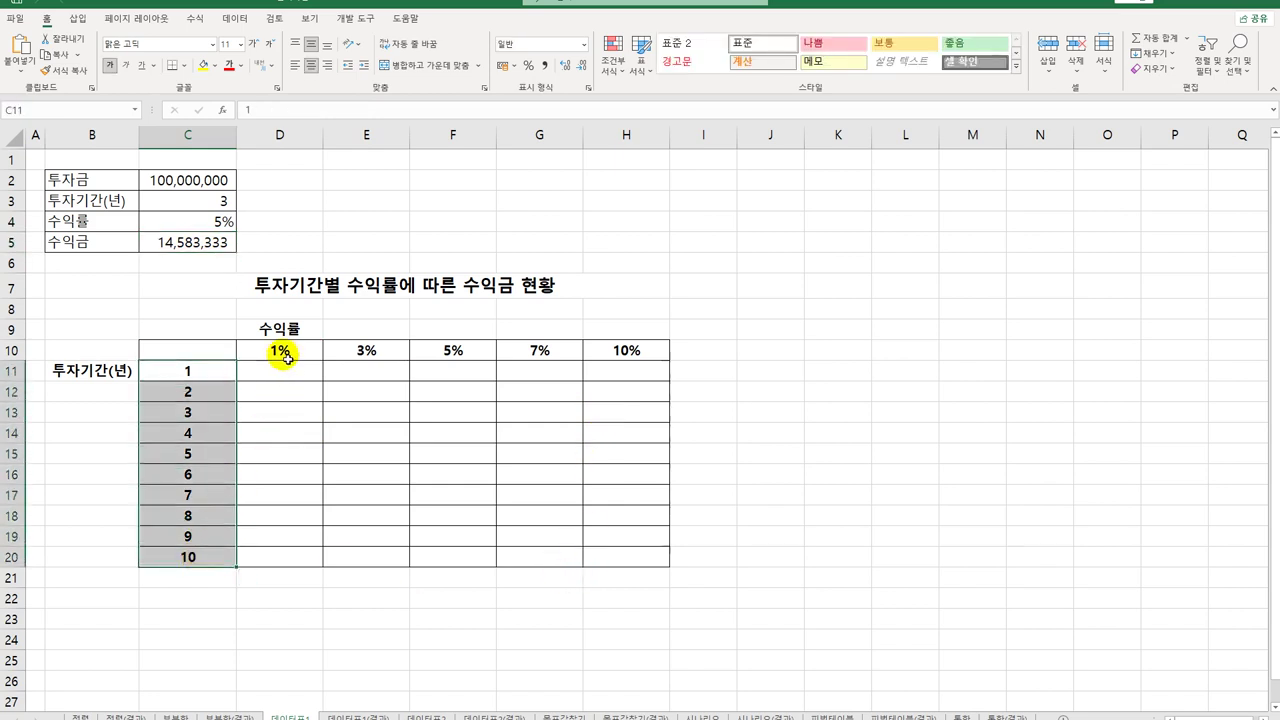
pyautogui.moveTo(280, 350); pyautogui.dragTo(614, 349)
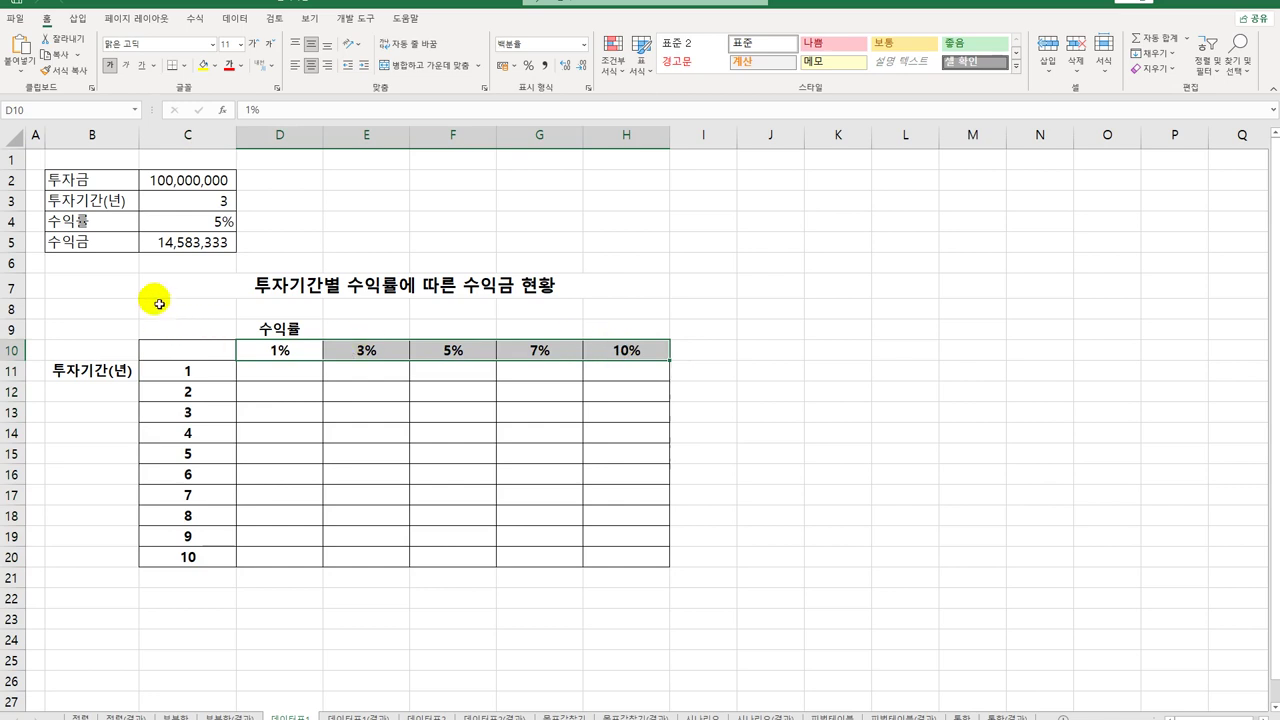
pyautogui.moveTo(251, 371); pyautogui.dragTo(613, 566)
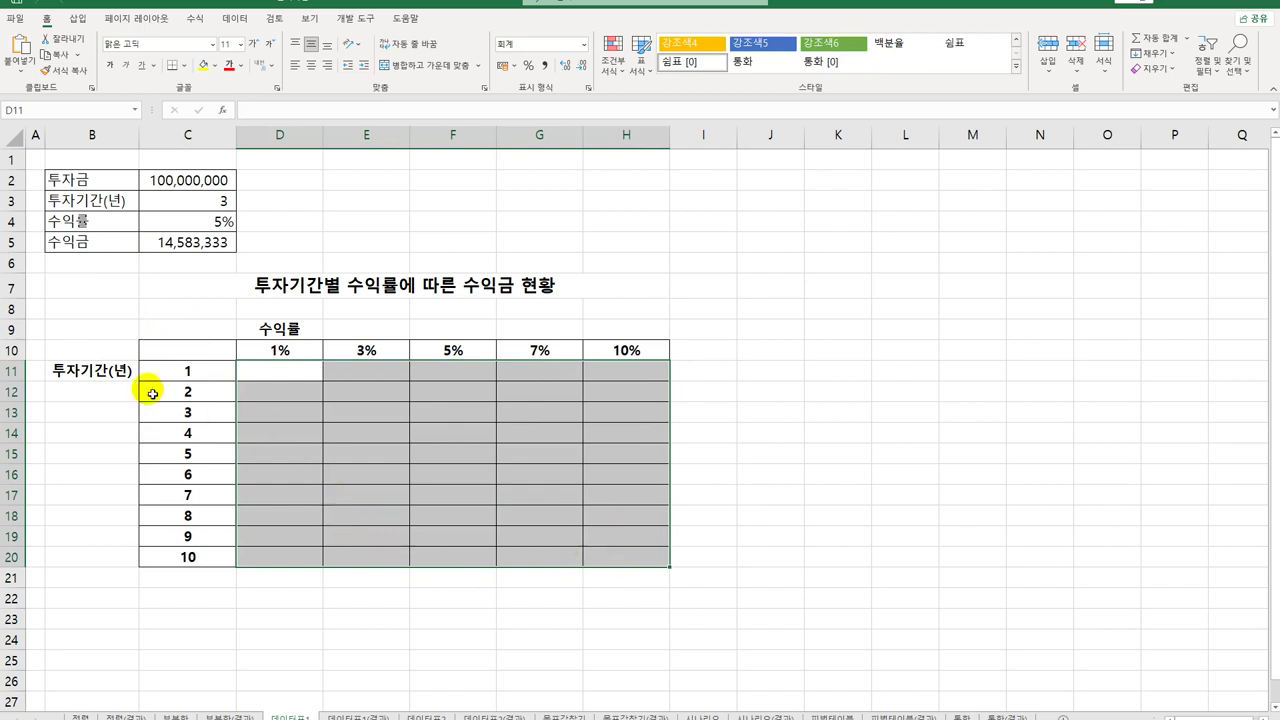
pyautogui.moveTo(172, 378); pyautogui.dragTo(188, 556)
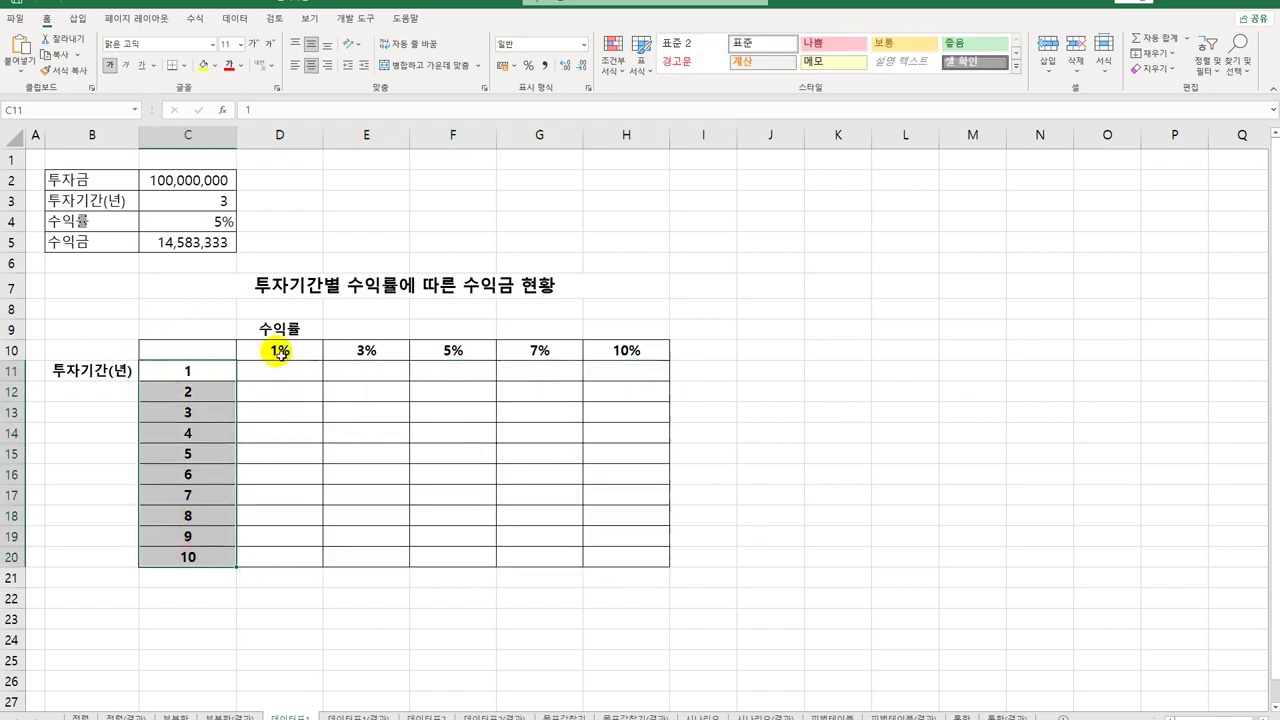
pyautogui.moveTo(277, 350); pyautogui.dragTo(613, 358)
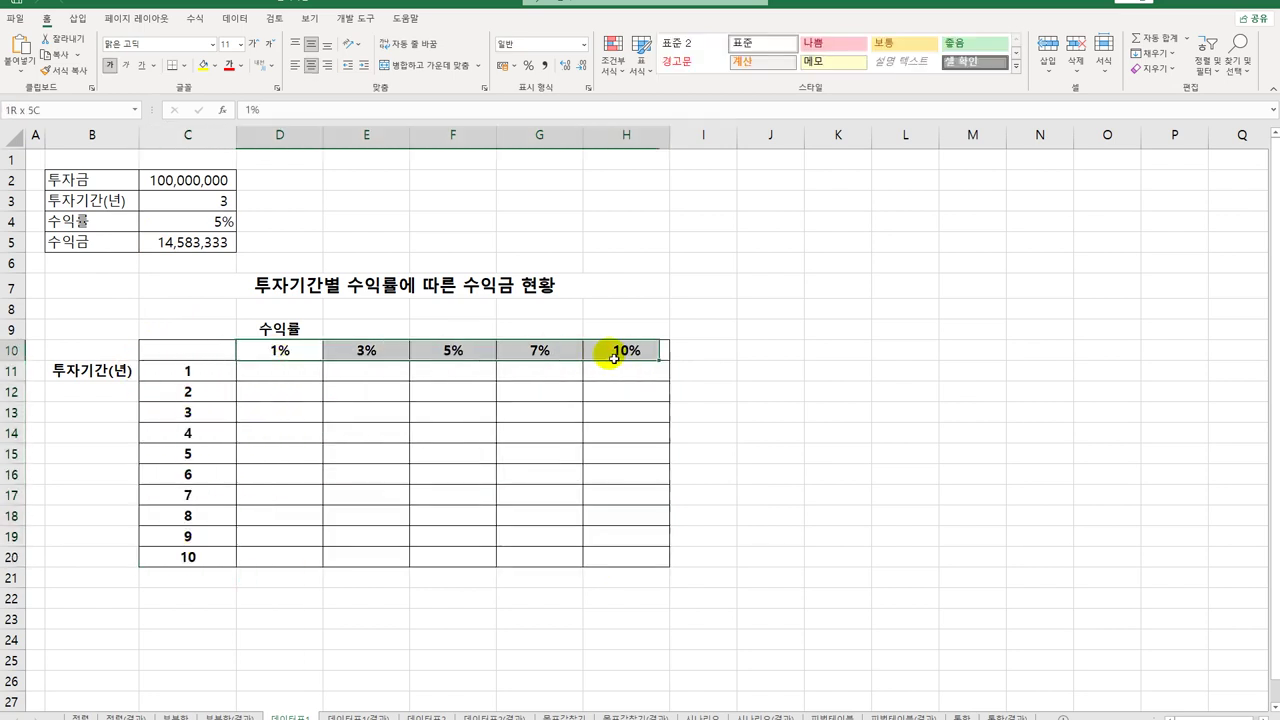
pyautogui.click(212, 246)
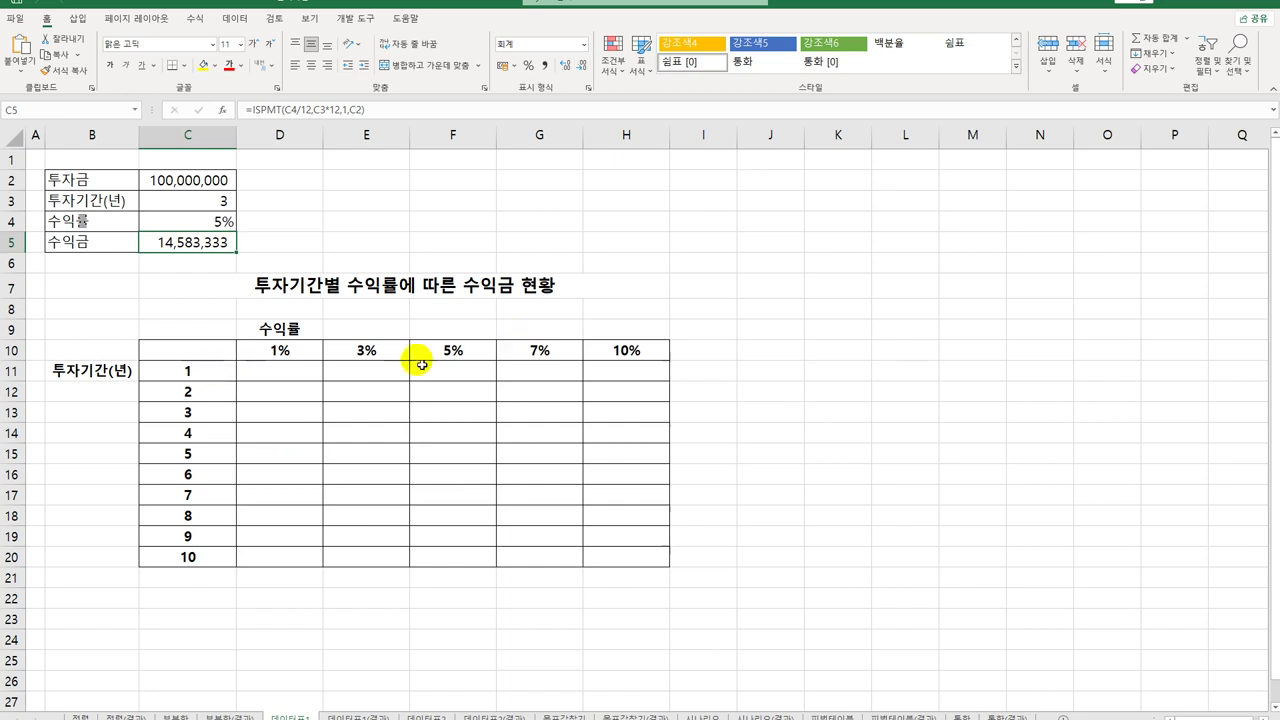
# - Link the table's corner cell C10 to the profit amount with the formula =C5
pyautogui.click(185, 350)
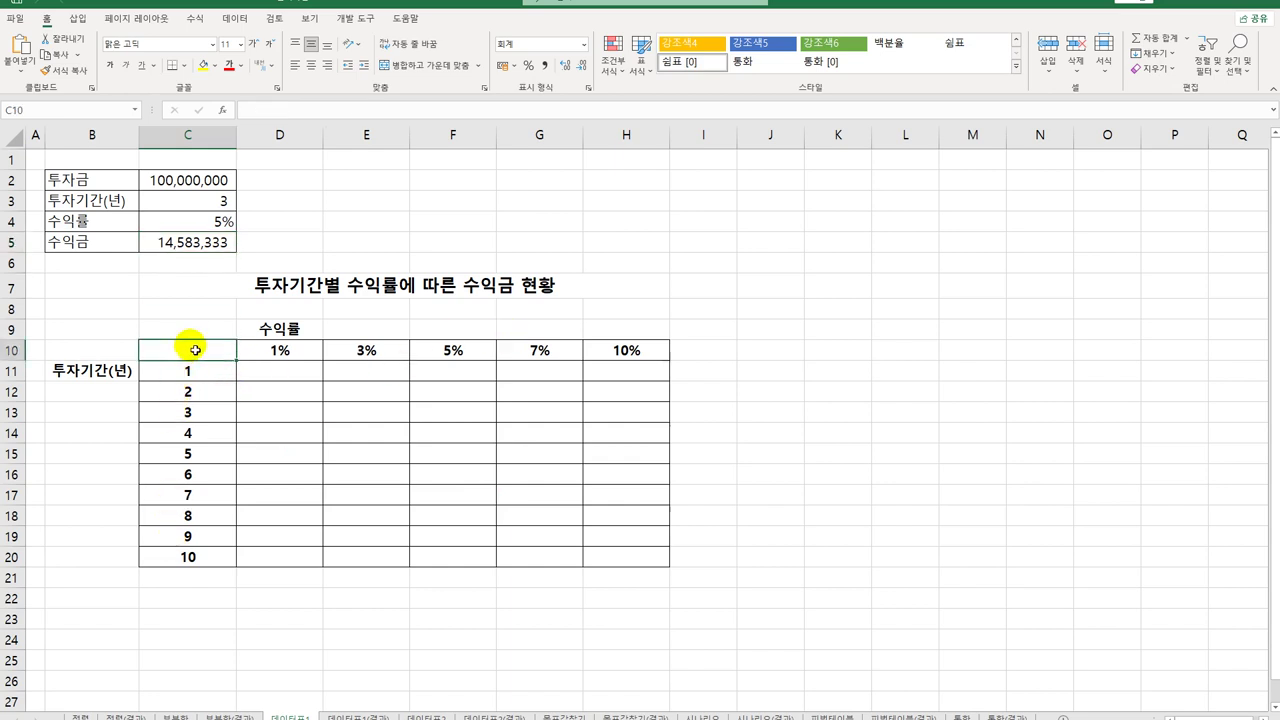
pyautogui.write('=')
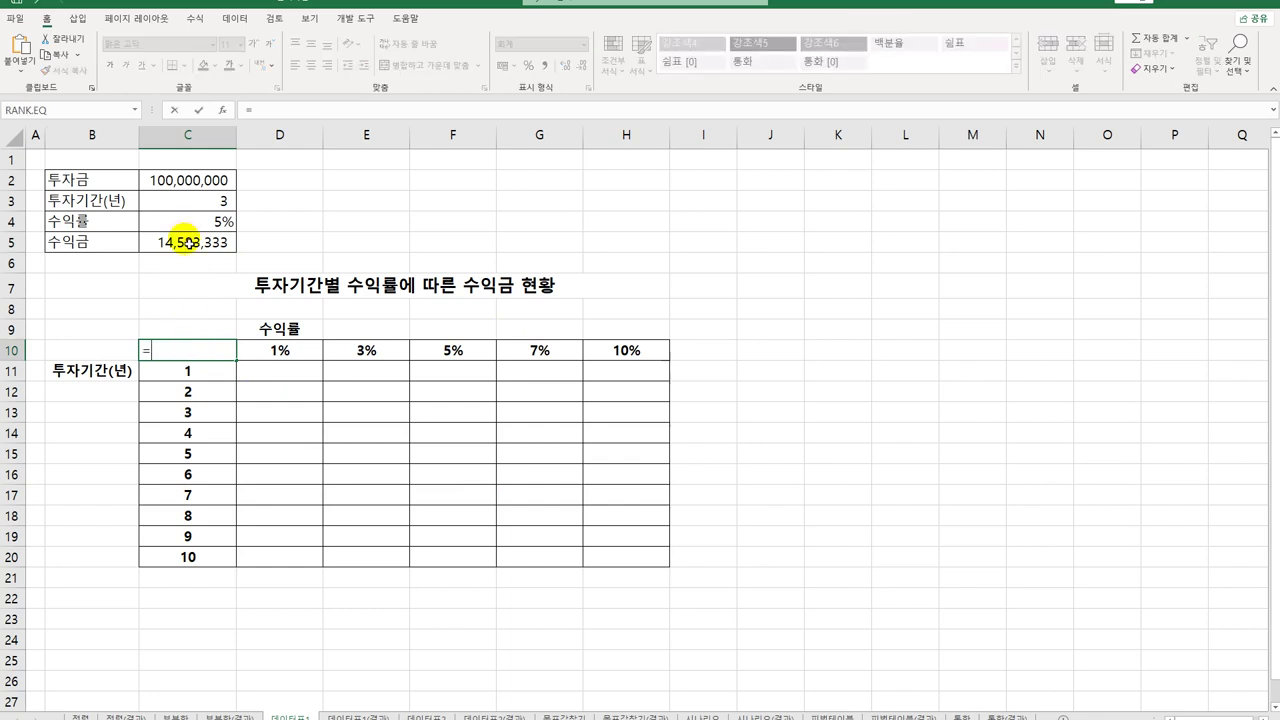
pyautogui.click(185, 242)
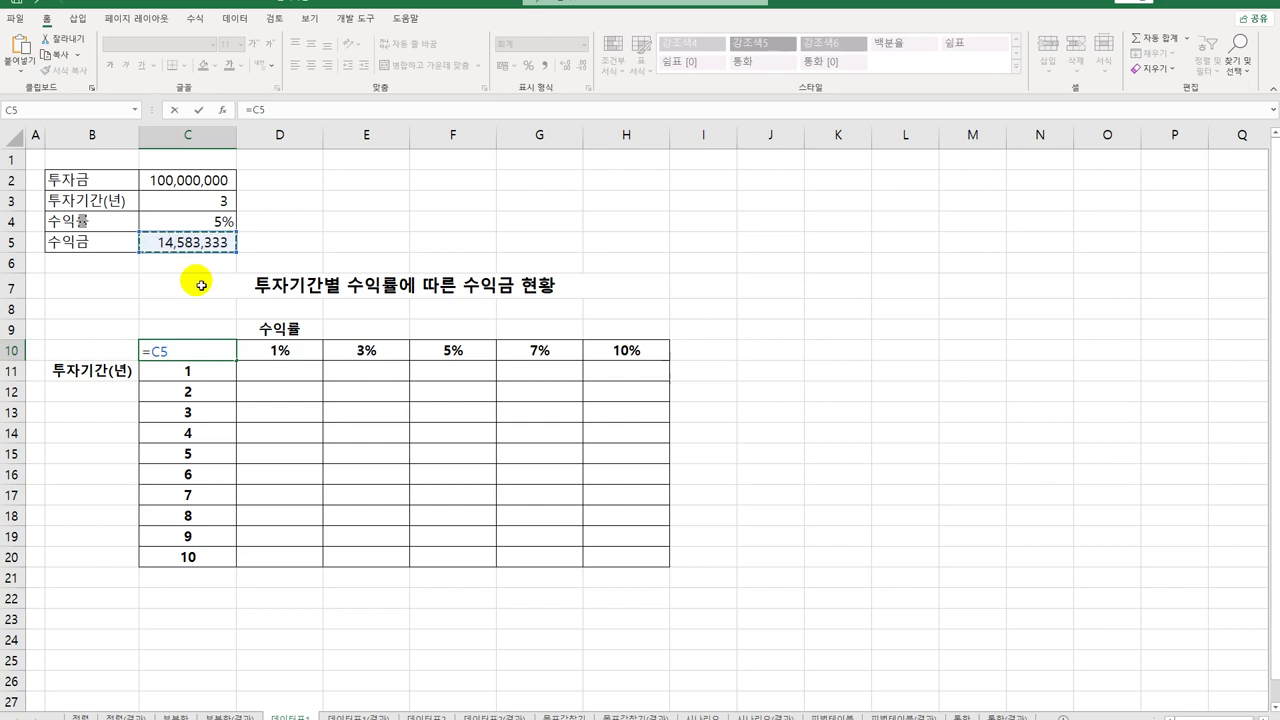
pyautogui.press('Return')
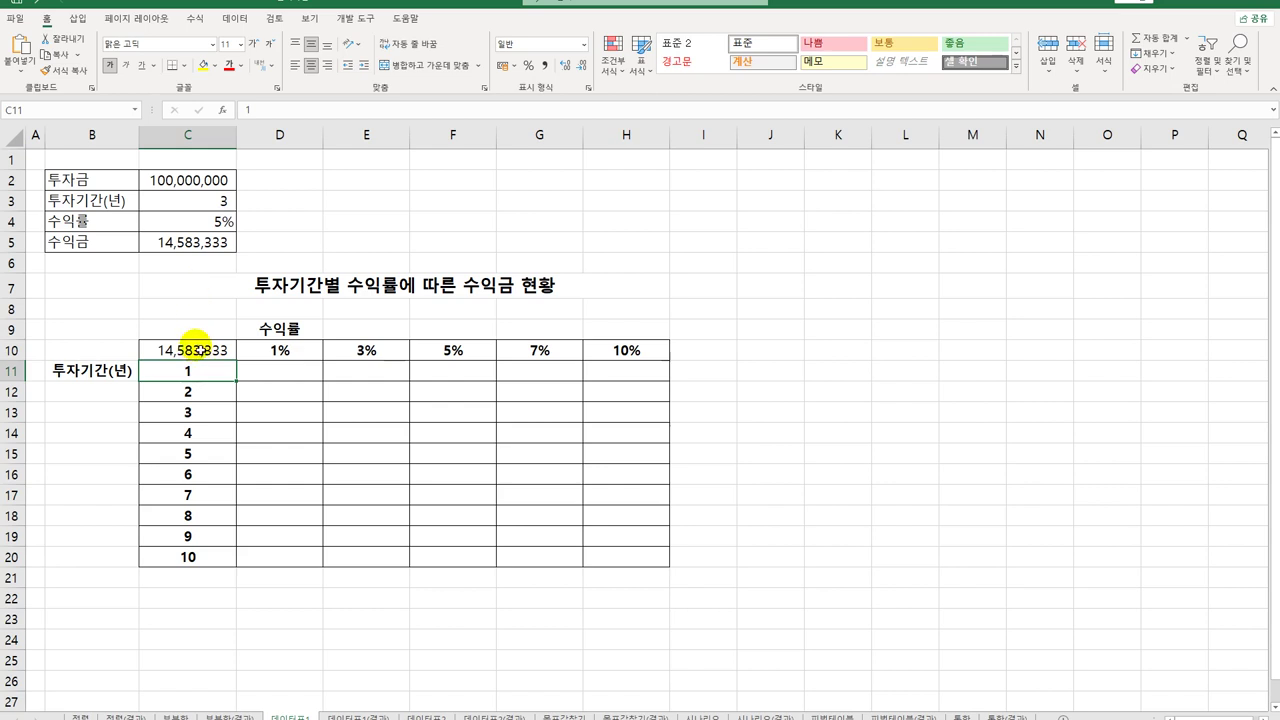
pyautogui.click(188, 350)
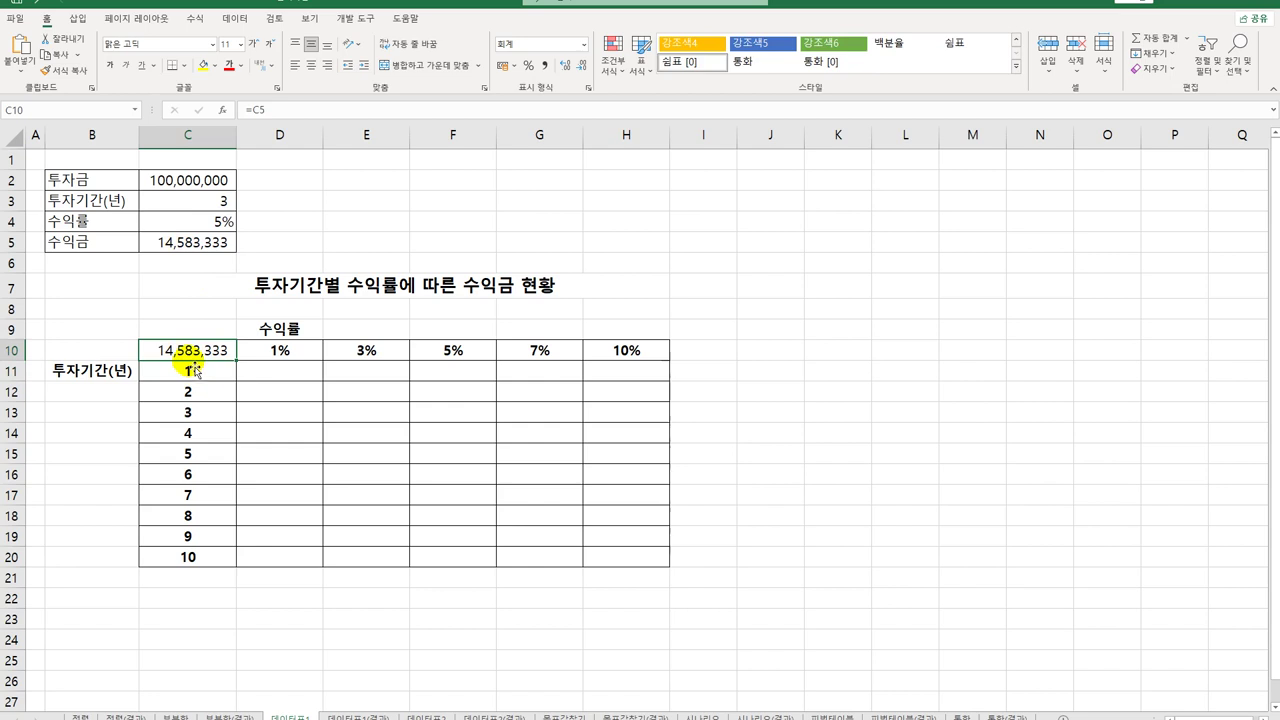
# - Copy the profit formula =ISPMT(C4/12,C3*12,1,C2) from C5 into the table's corner cell C10
pyautogui.click(198, 242)
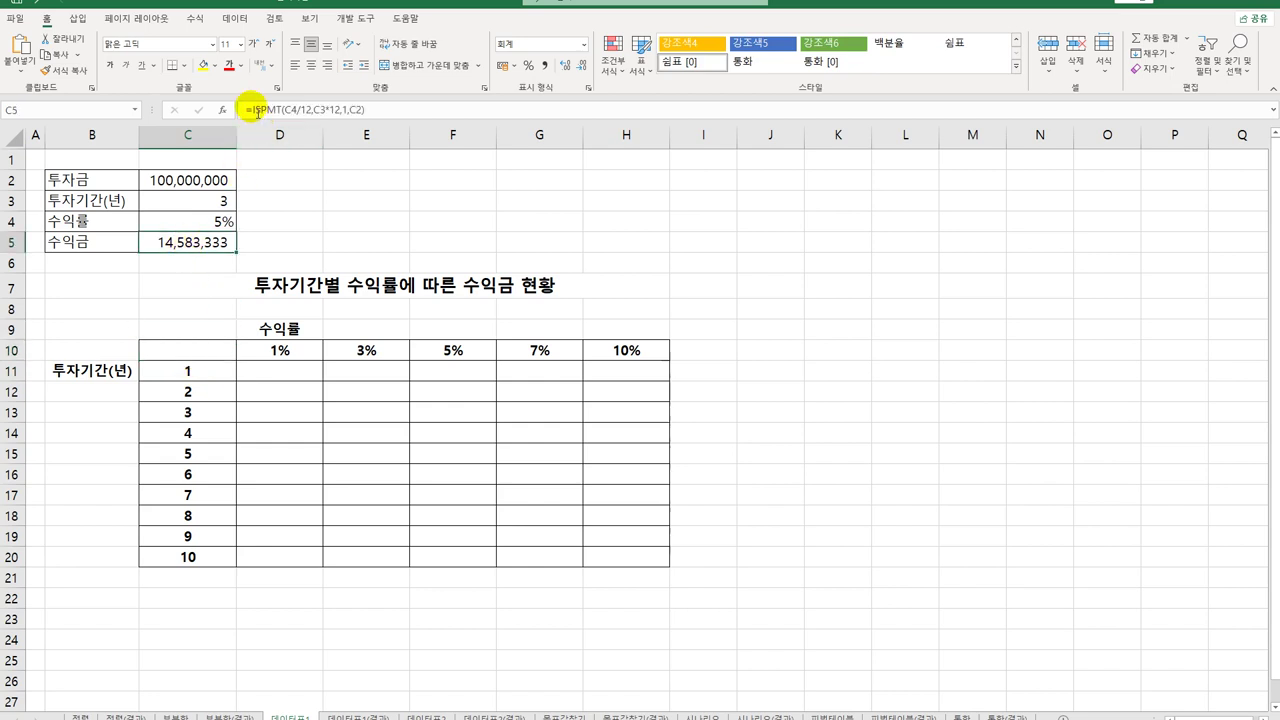
pyautogui.moveTo(245, 110); pyautogui.dragTo(406, 166)
pyautogui.hotkey('ctrl', 'c')
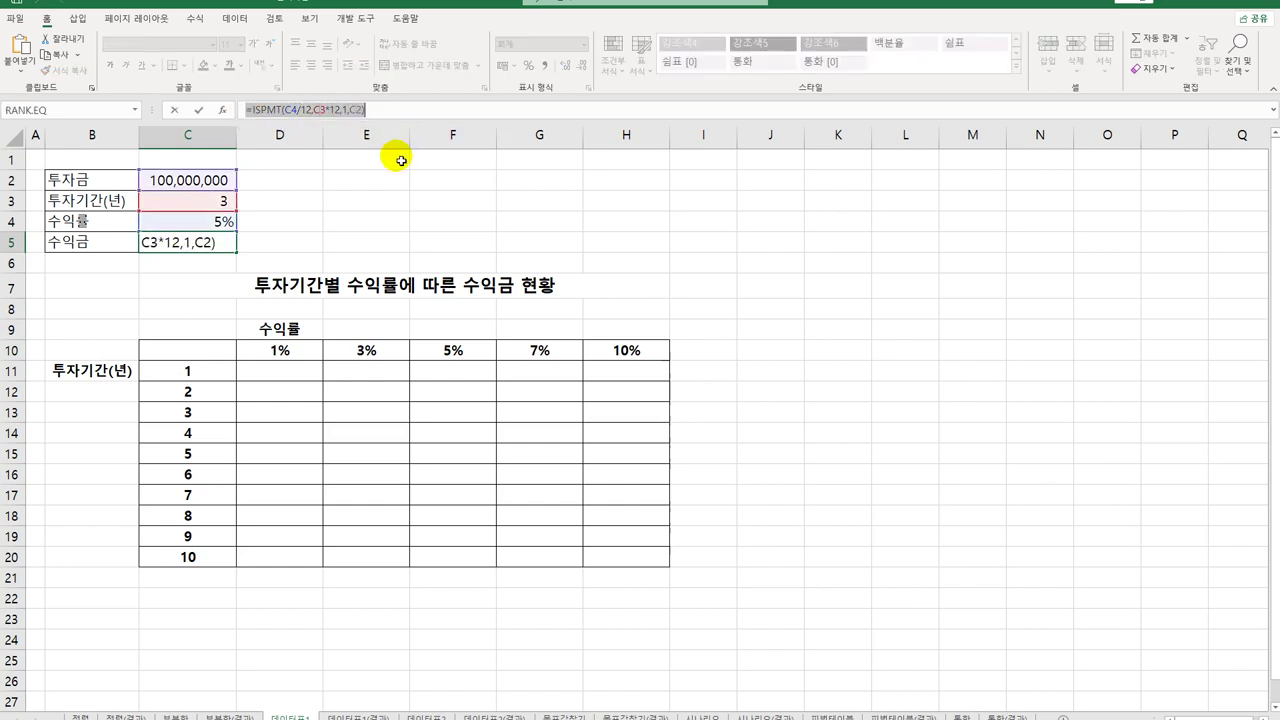
pyautogui.press('Escape')
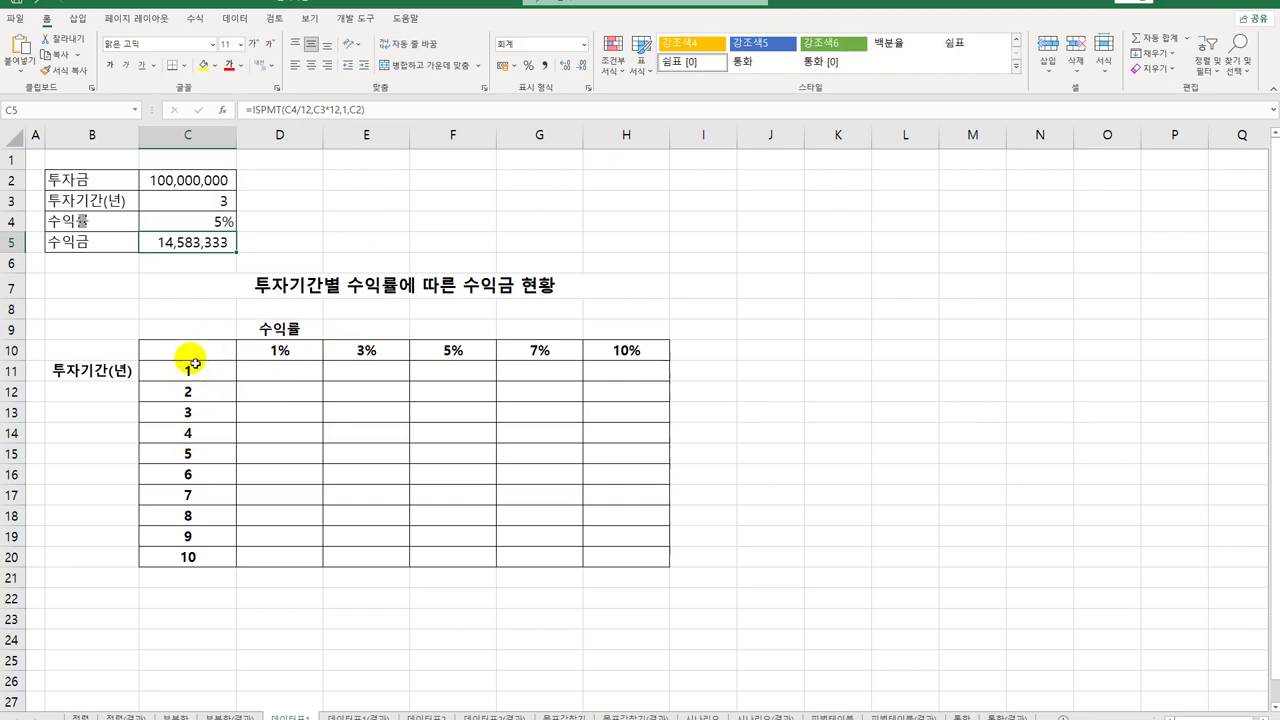
pyautogui.click(195, 353)
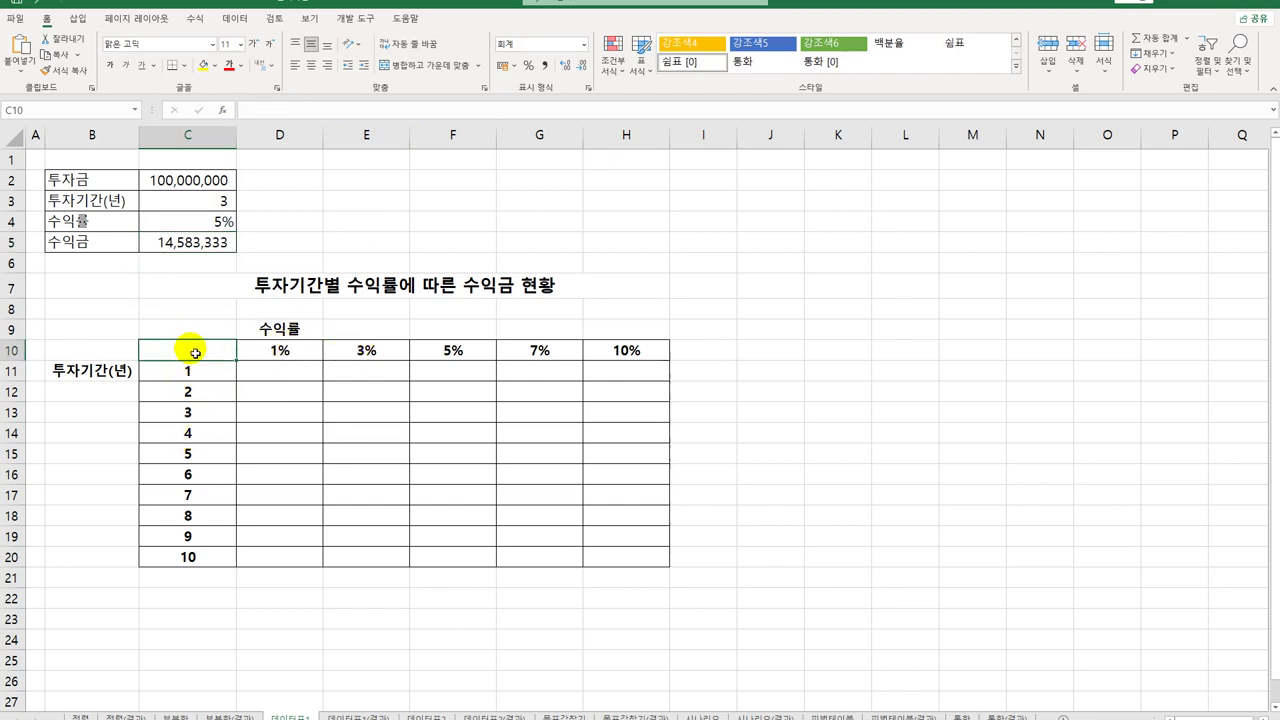
pyautogui.hotkey('ctrl', 'v')
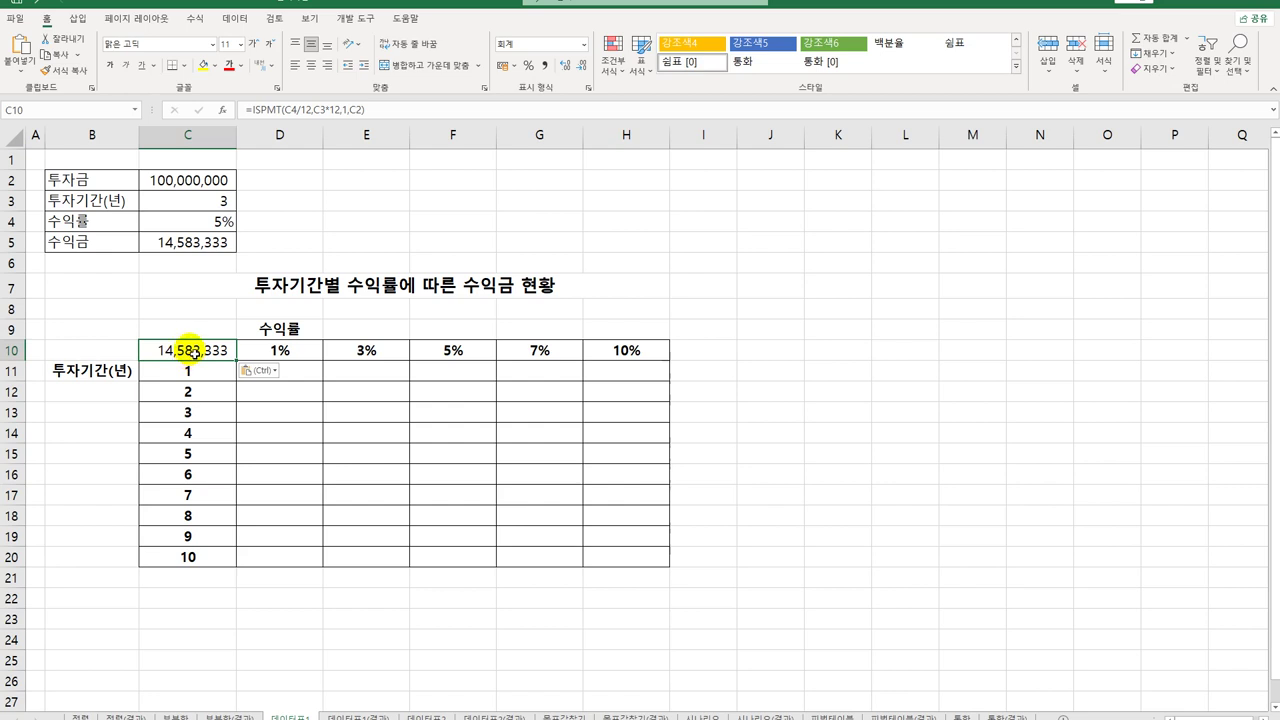
# - Create a what-if data table over C10:H20 with row input cell $C$4 and column input cell $C$3
pyautogui.moveTo(193, 352); pyautogui.dragTo(632, 567)
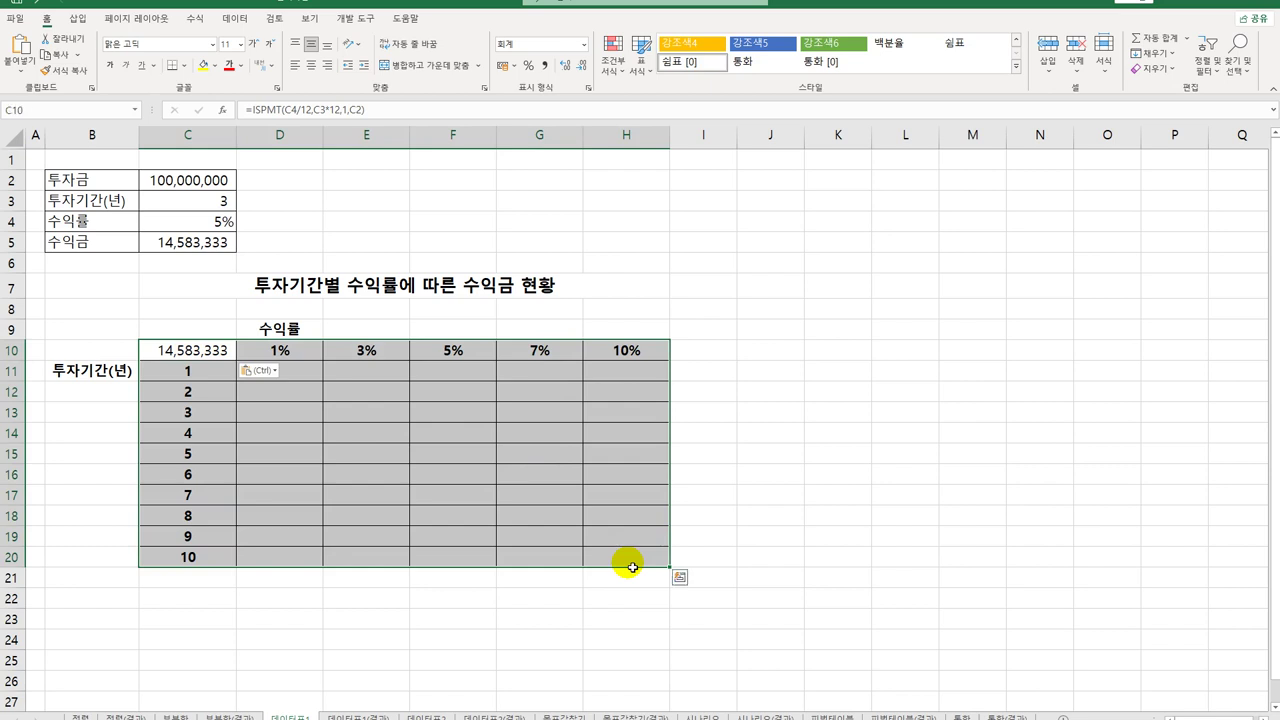
pyautogui.click(250, 20)
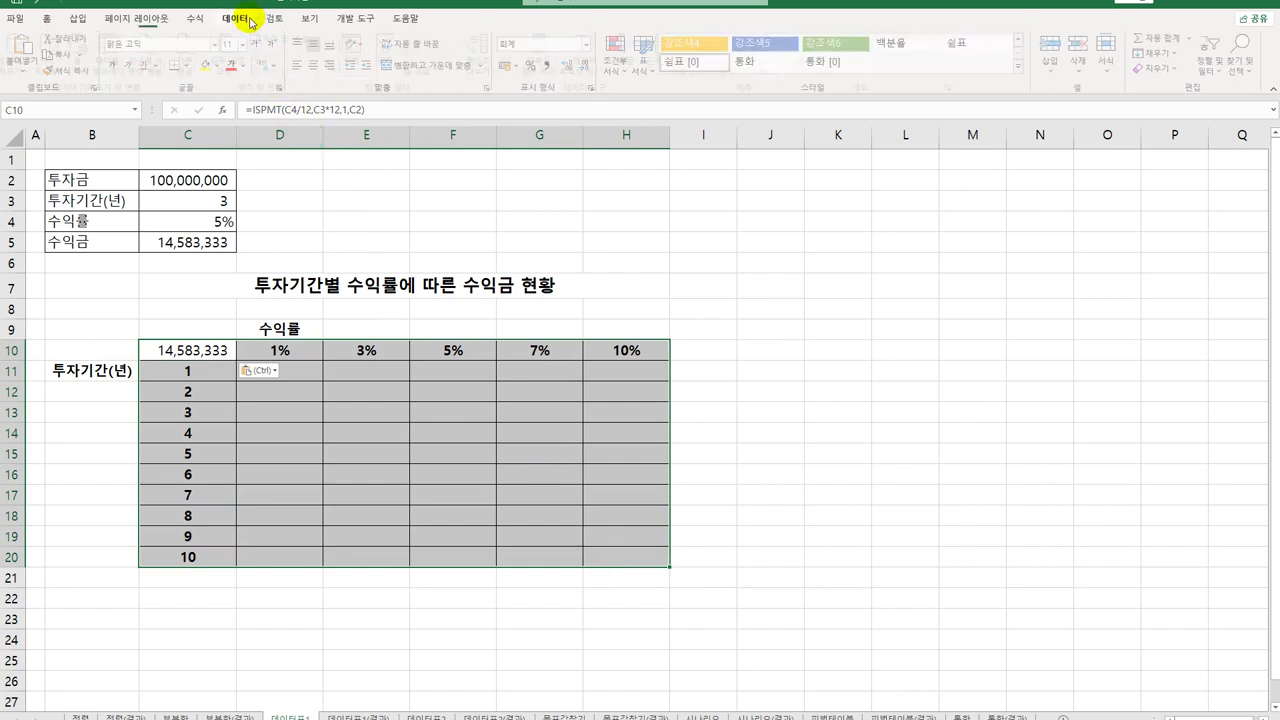
pyautogui.click(742, 68)
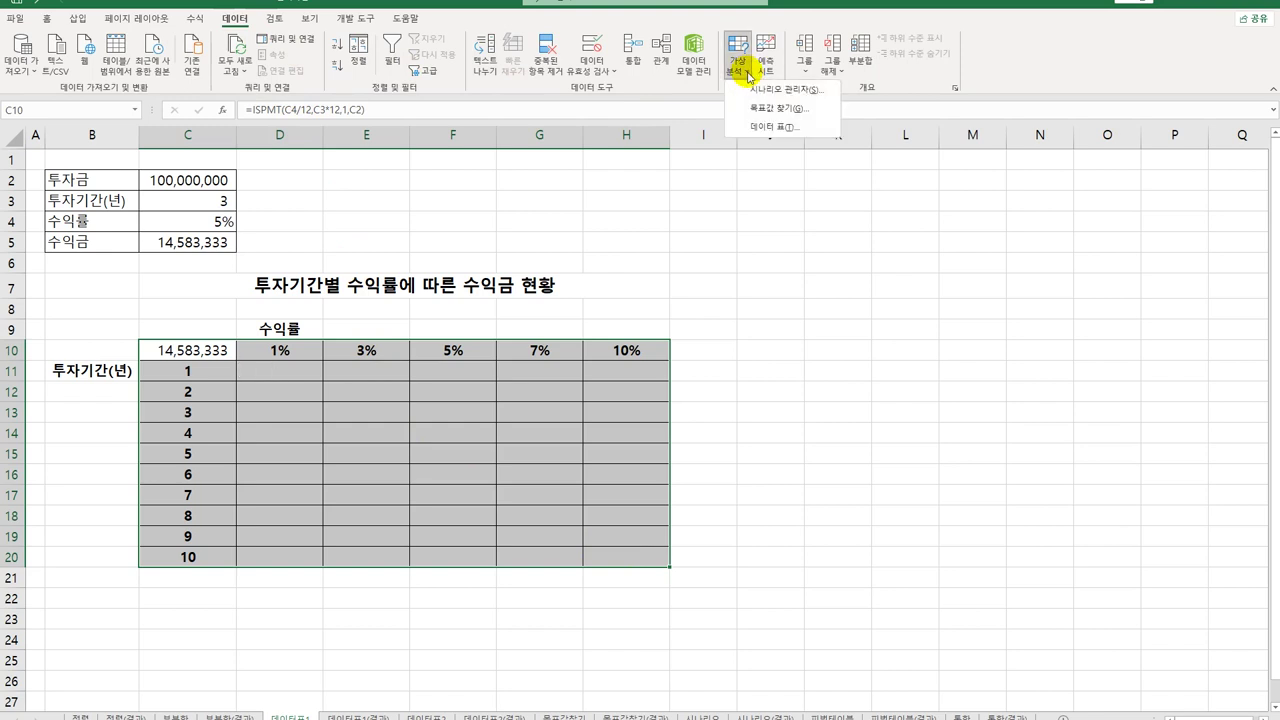
pyautogui.click(756, 128)
pyautogui.moveTo(717, 288); pyautogui.dragTo(752, 335)
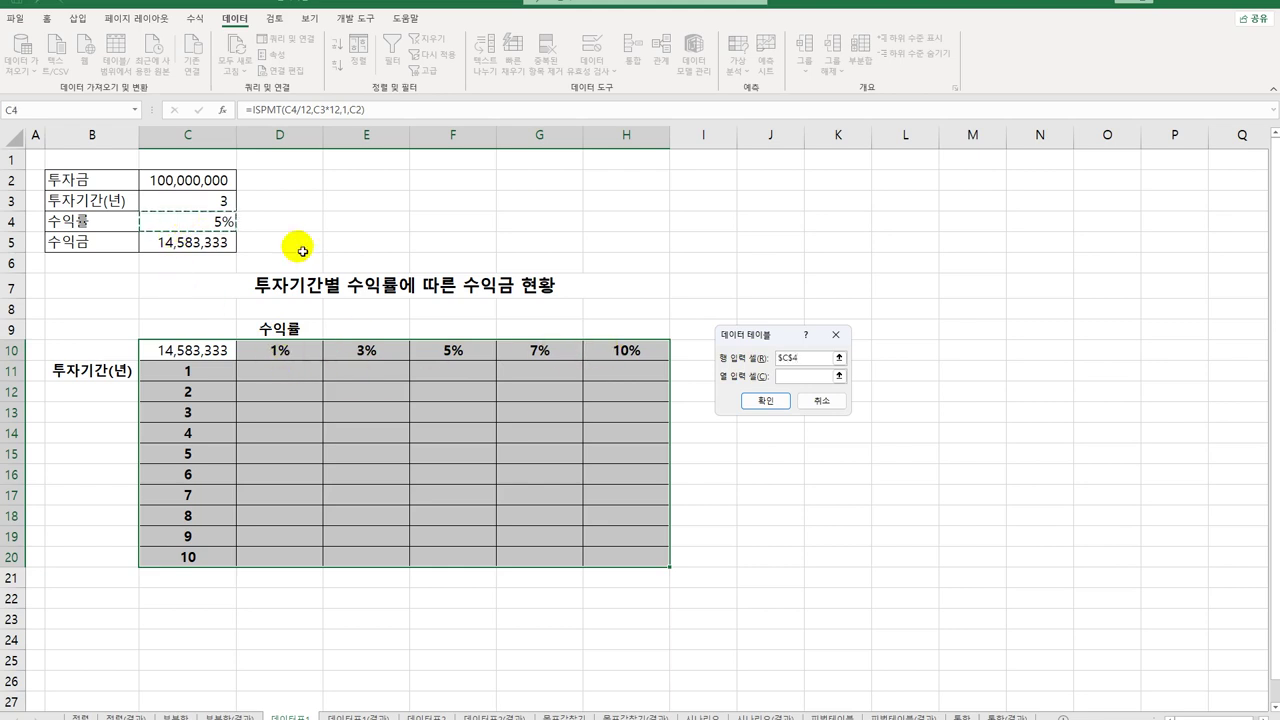
pyautogui.click(806, 379)
pyautogui.click(809, 385)
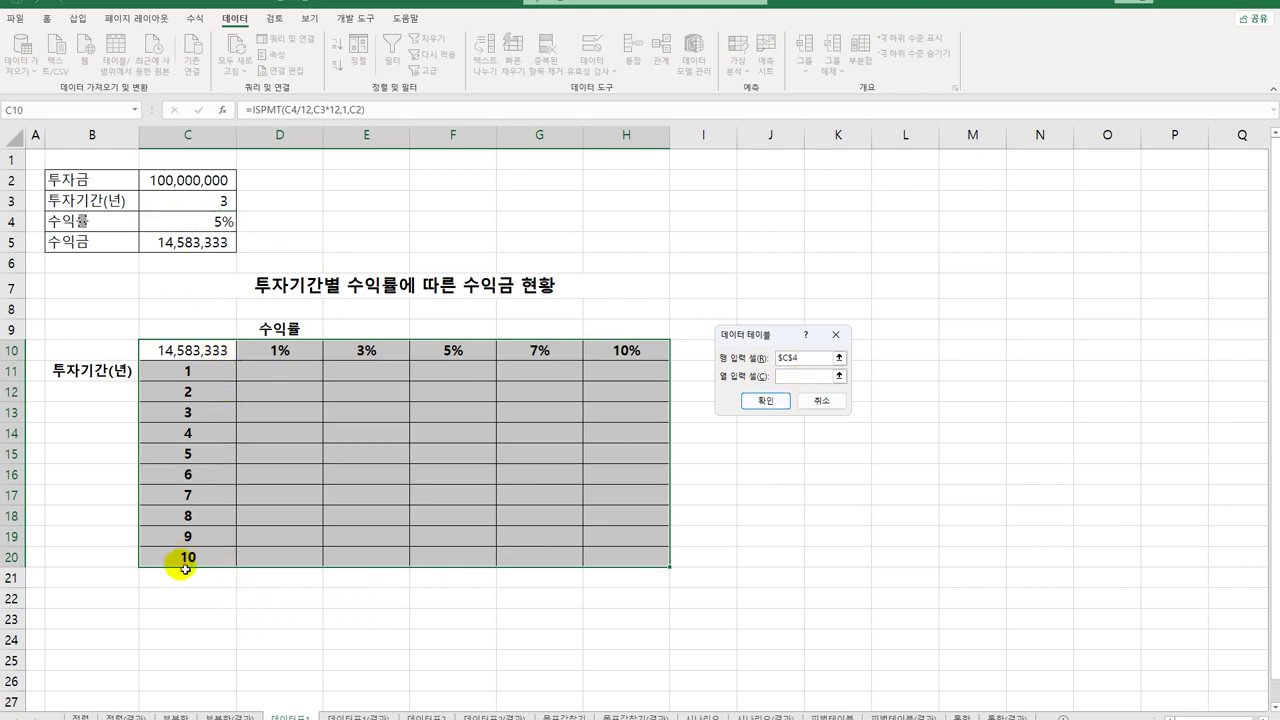
pyautogui.click(207, 201)
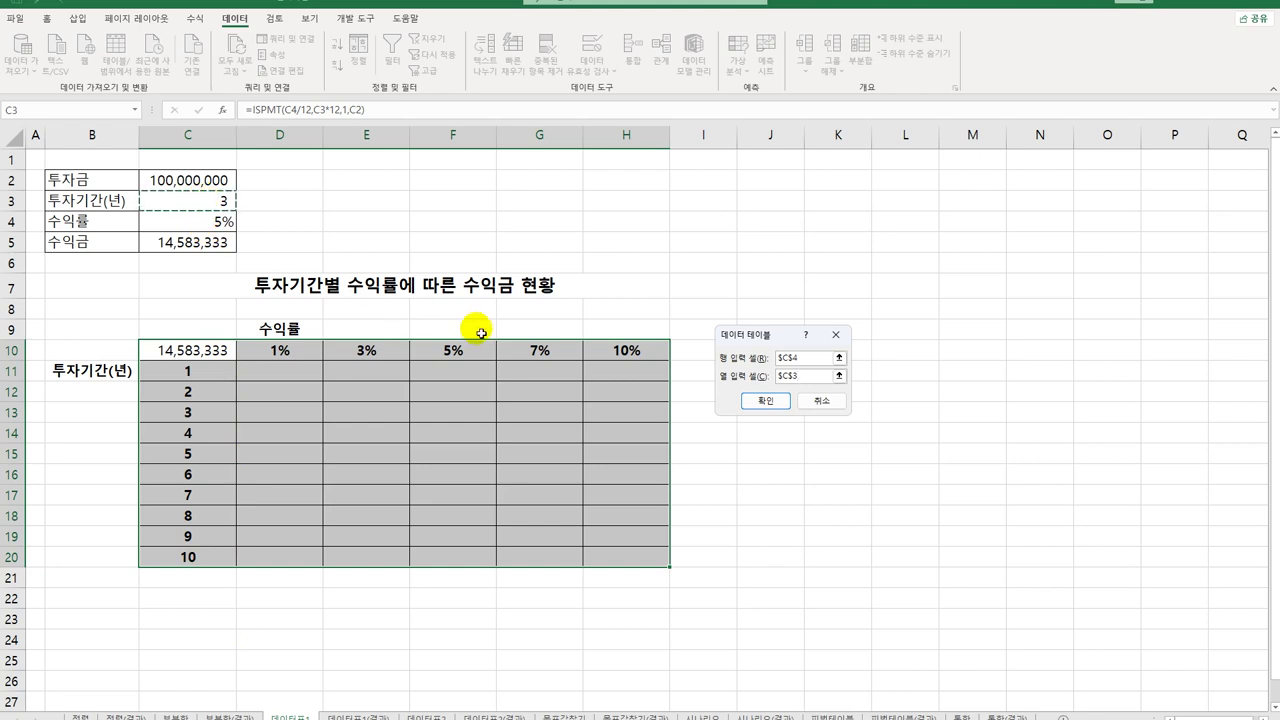
pyautogui.click(766, 403)
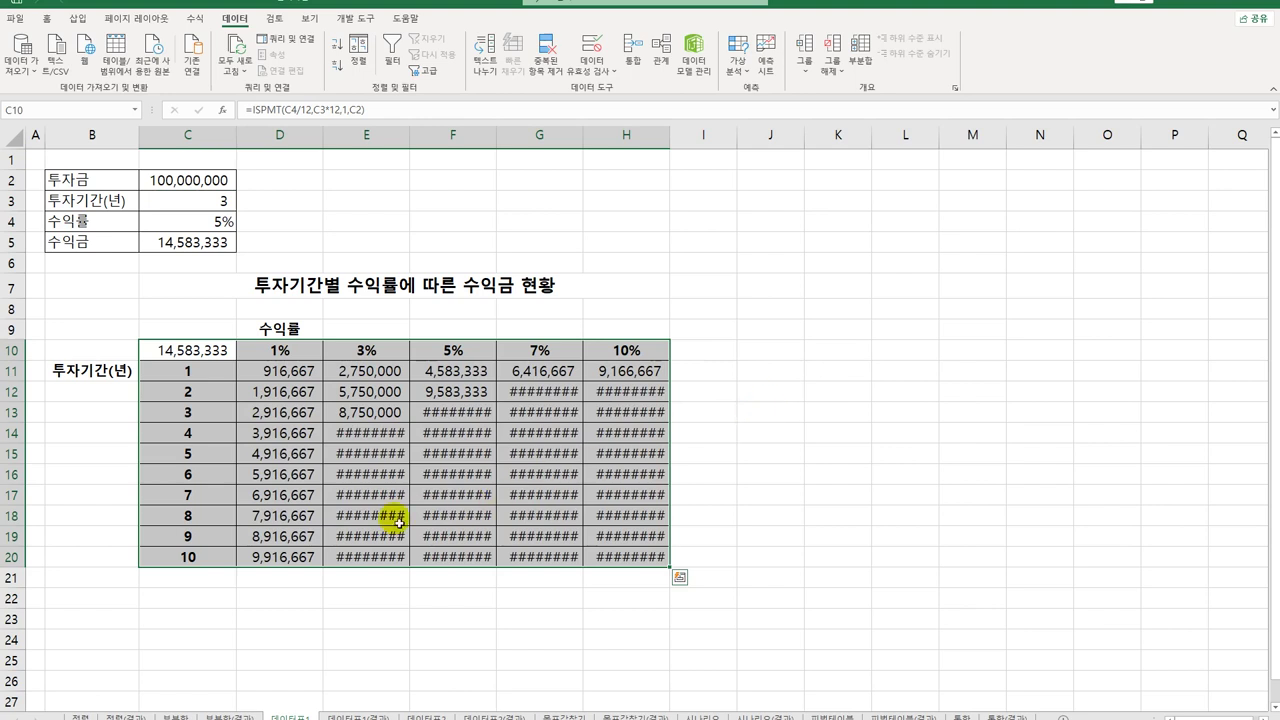
# - AutoFit the widths of columns E to H and select result cell H11
pyautogui.click(371, 140)
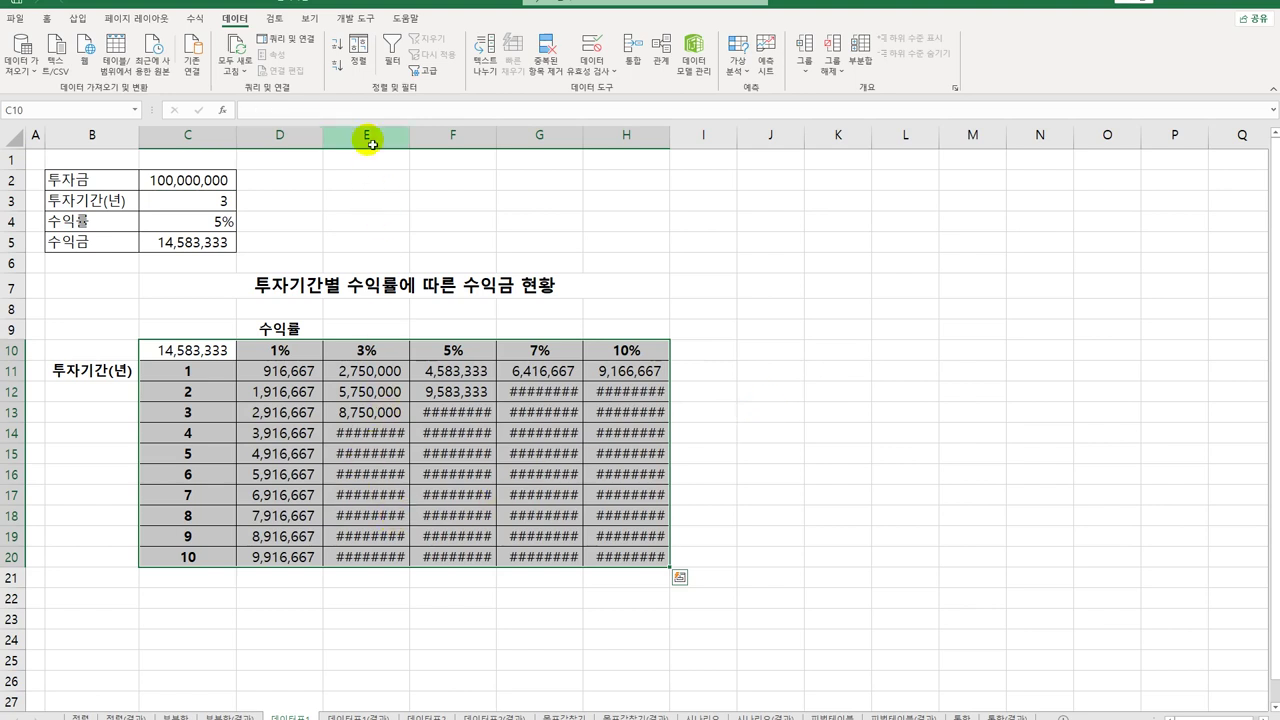
pyautogui.moveTo(371, 144); pyautogui.dragTo(634, 140)
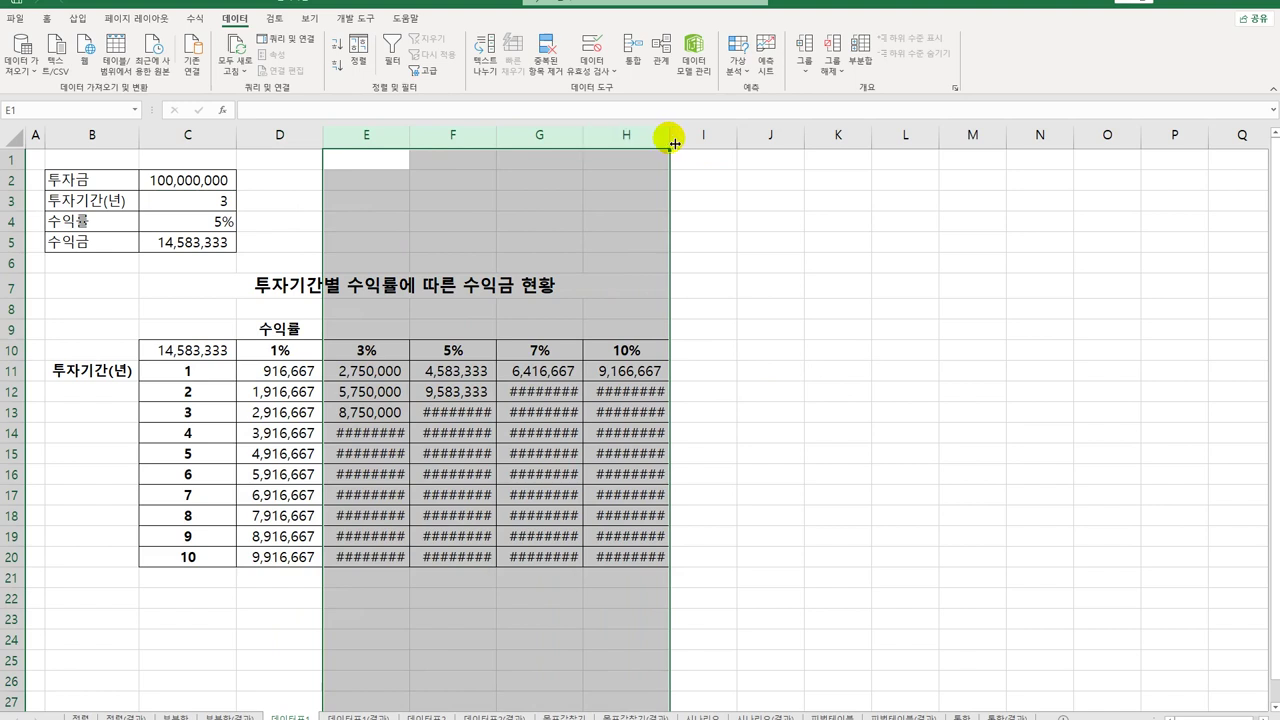
pyautogui.doubleClick(674, 144)
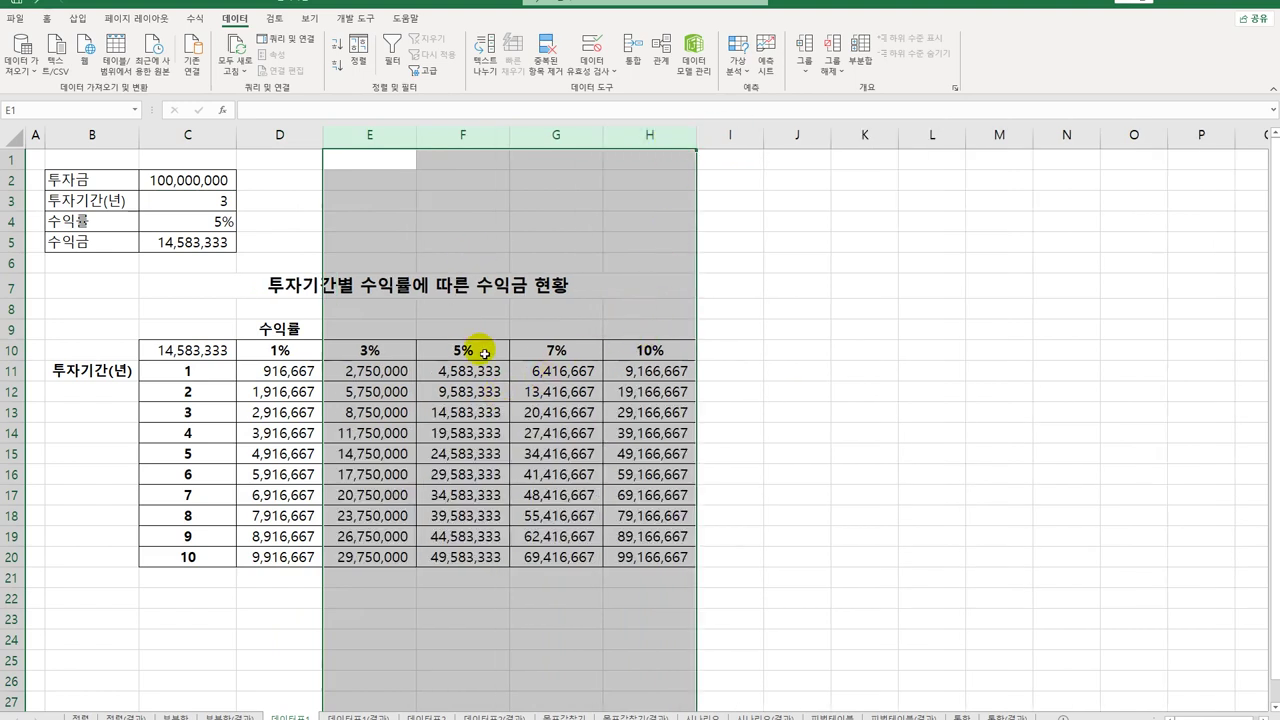
pyautogui.click(640, 374)
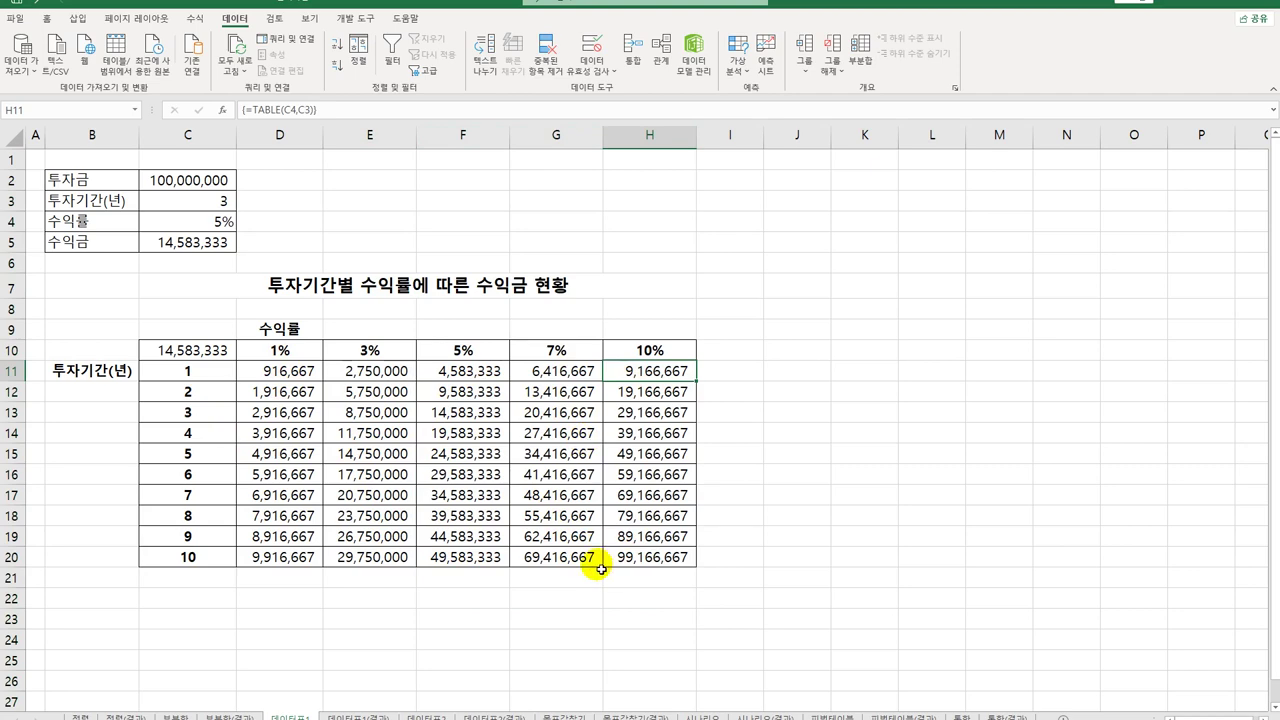
# - On the 데이터표1(결과) sheet, AutoFit the widths of columns E to H and select result cell E11
pyautogui.click(365, 716)
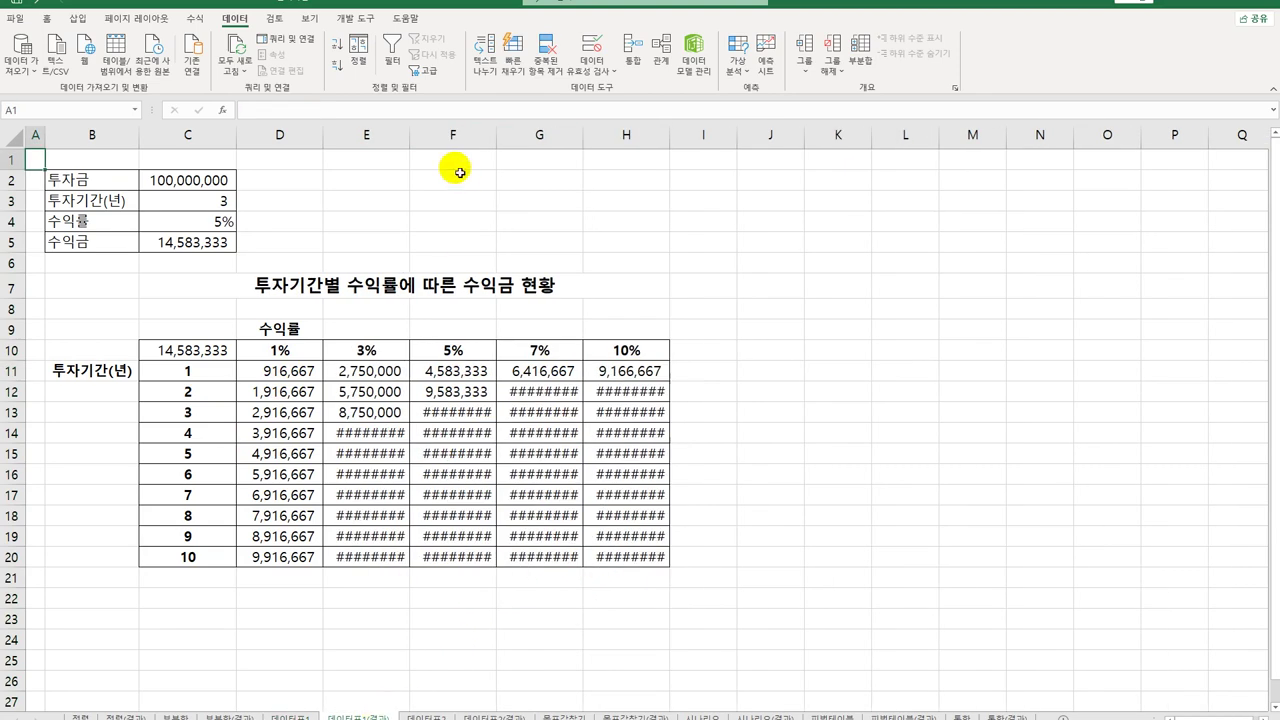
pyautogui.moveTo(357, 134); pyautogui.dragTo(678, 139)
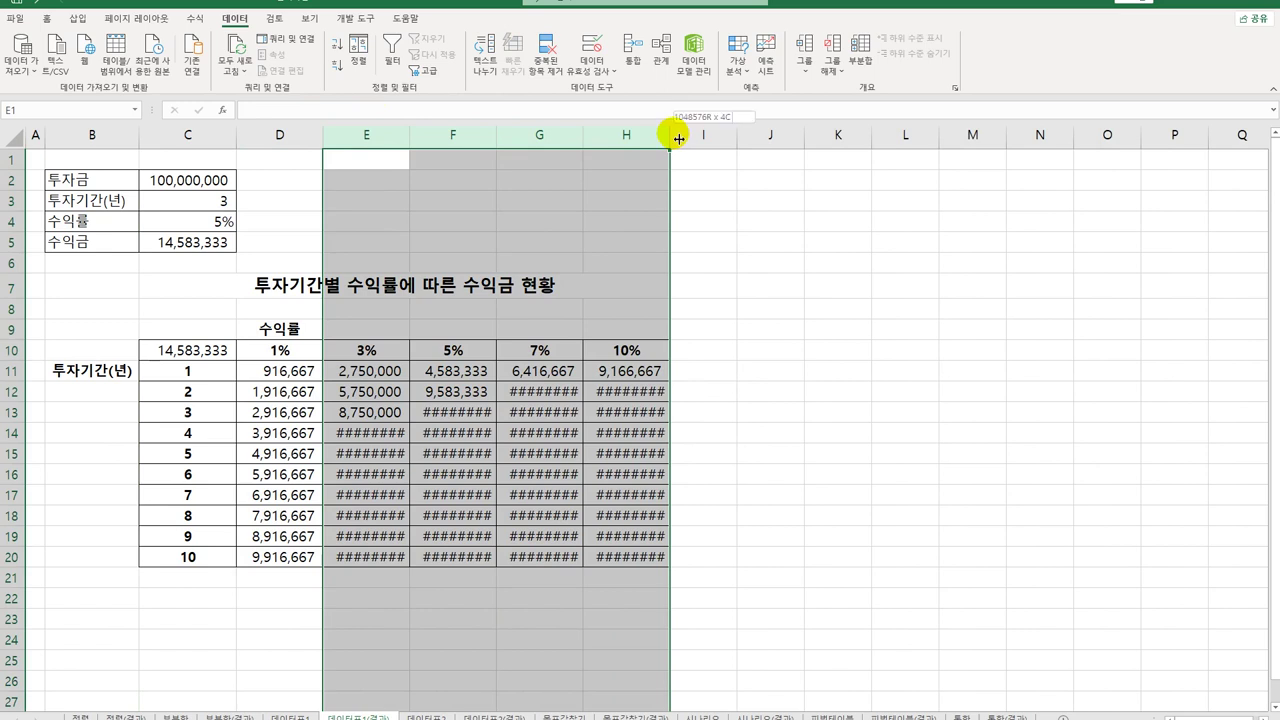
pyautogui.doubleClick(678, 139)
pyautogui.click(393, 370)
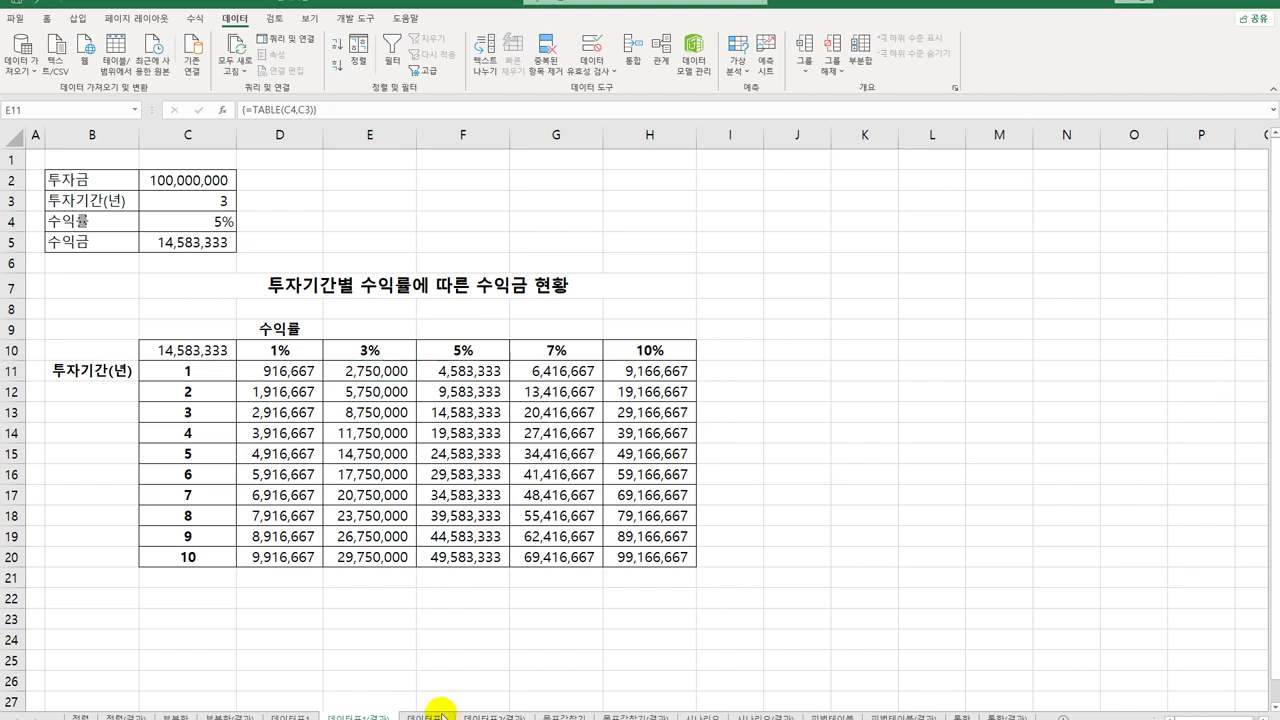
# - View the 데이터표2 sheet, return to 데이터표1 and review the investment periods in C12:C19
pyautogui.hotkey('ctrl', 'pagedown')
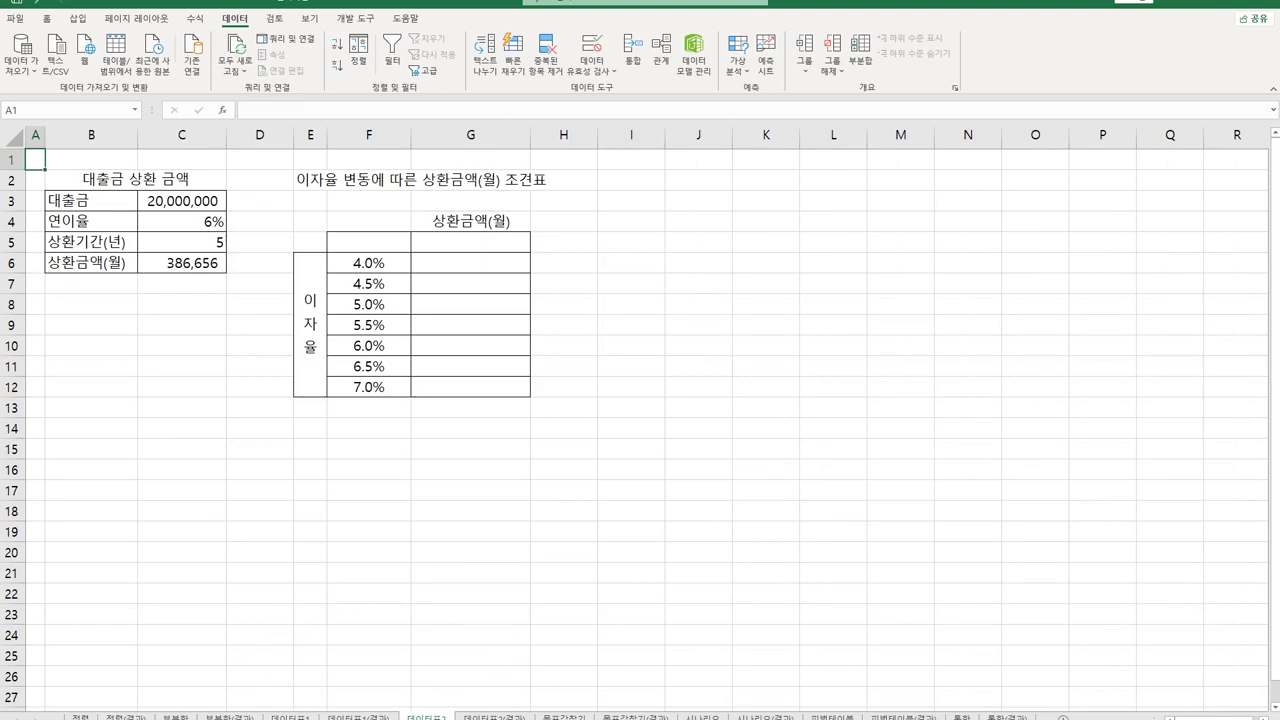
pyautogui.hotkey('ctrl', 'pageup')
pyautogui.moveTo(206, 390); pyautogui.dragTo(206, 537)
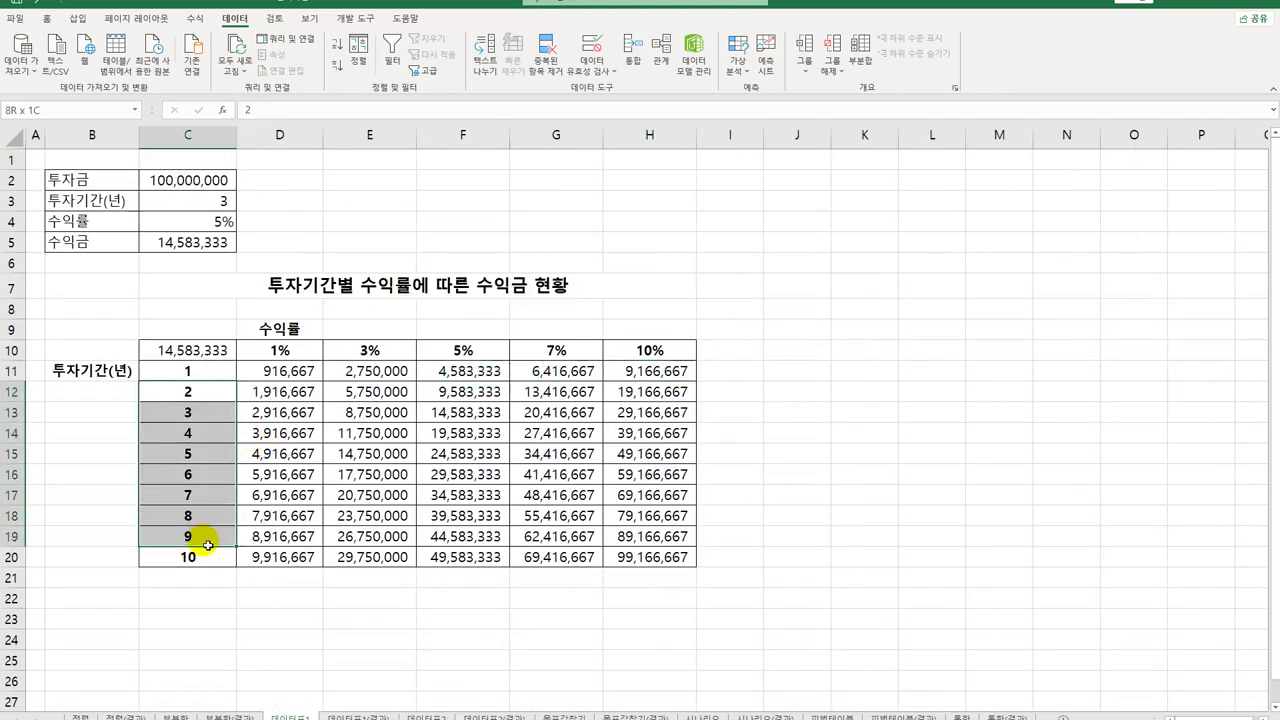
# - Review the investment periods and return rates on 데이터표1, and examine the interest rates in F6:F12 and cell G5 on 데이터표2
pyautogui.moveTo(212, 378); pyautogui.dragTo(206, 556)
pyautogui.moveTo(282, 350); pyautogui.dragTo(651, 349)
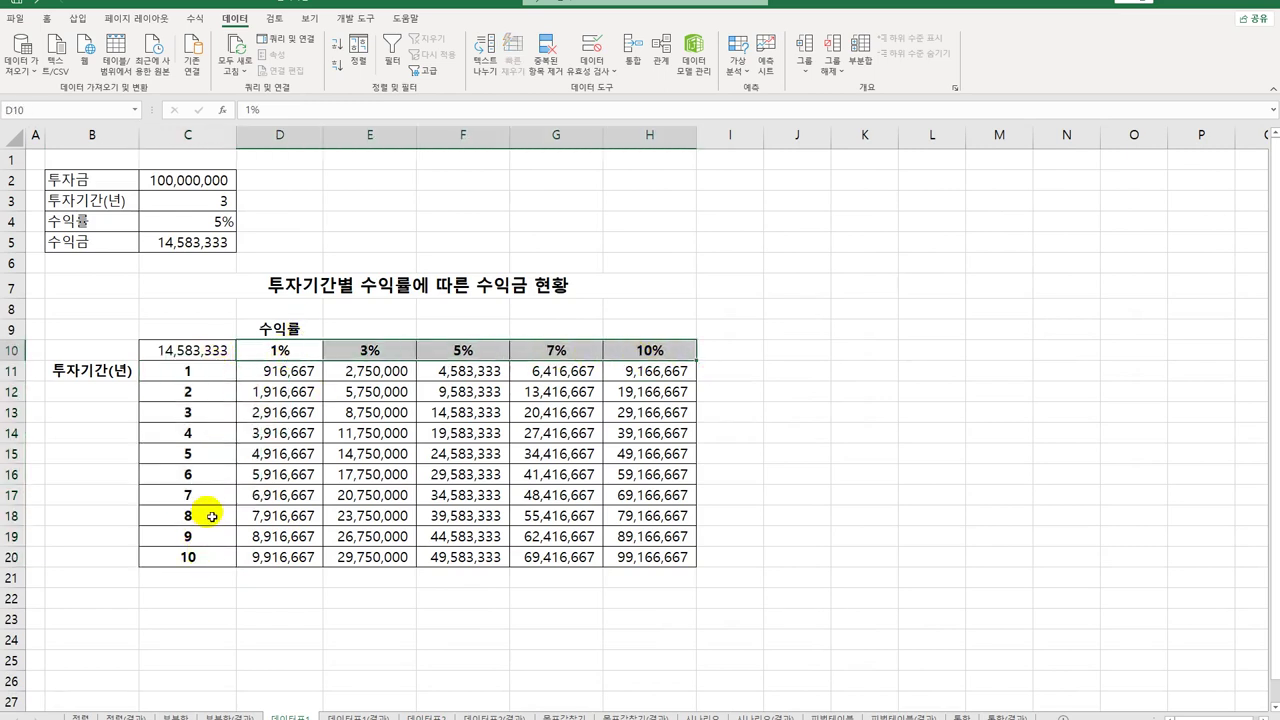
pyautogui.click(427, 712)
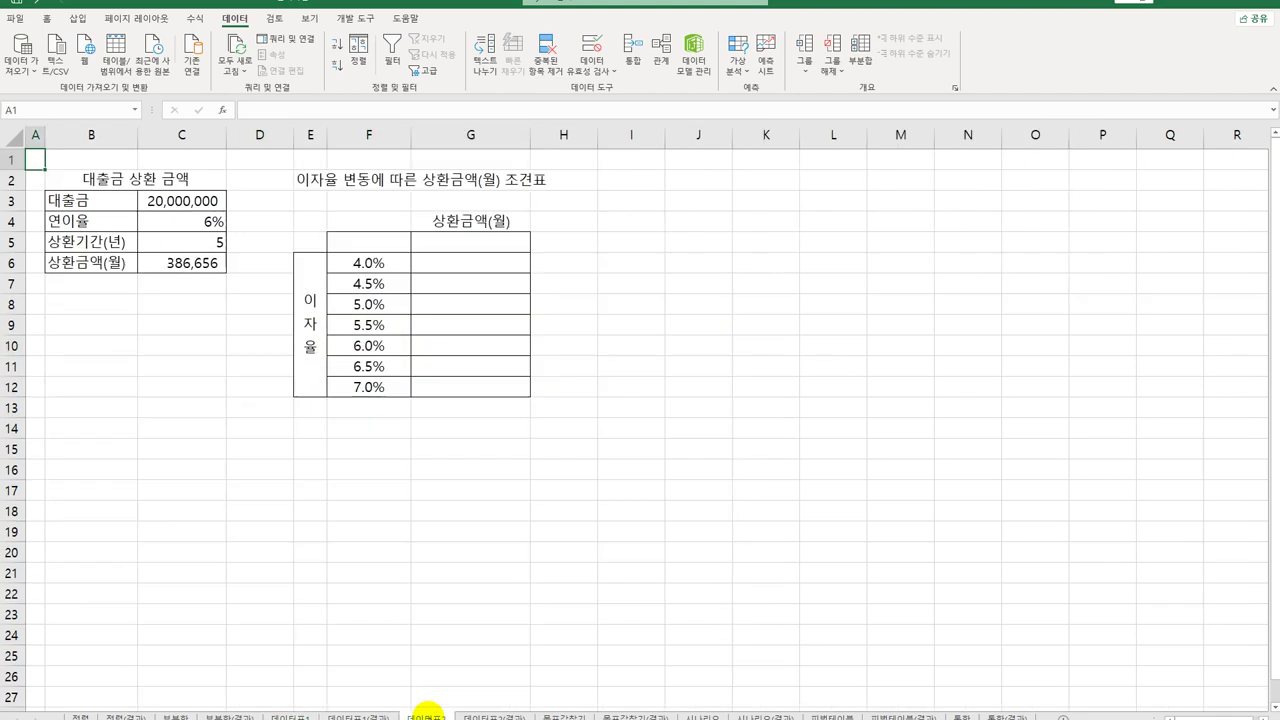
pyautogui.moveTo(365, 263); pyautogui.dragTo(365, 388)
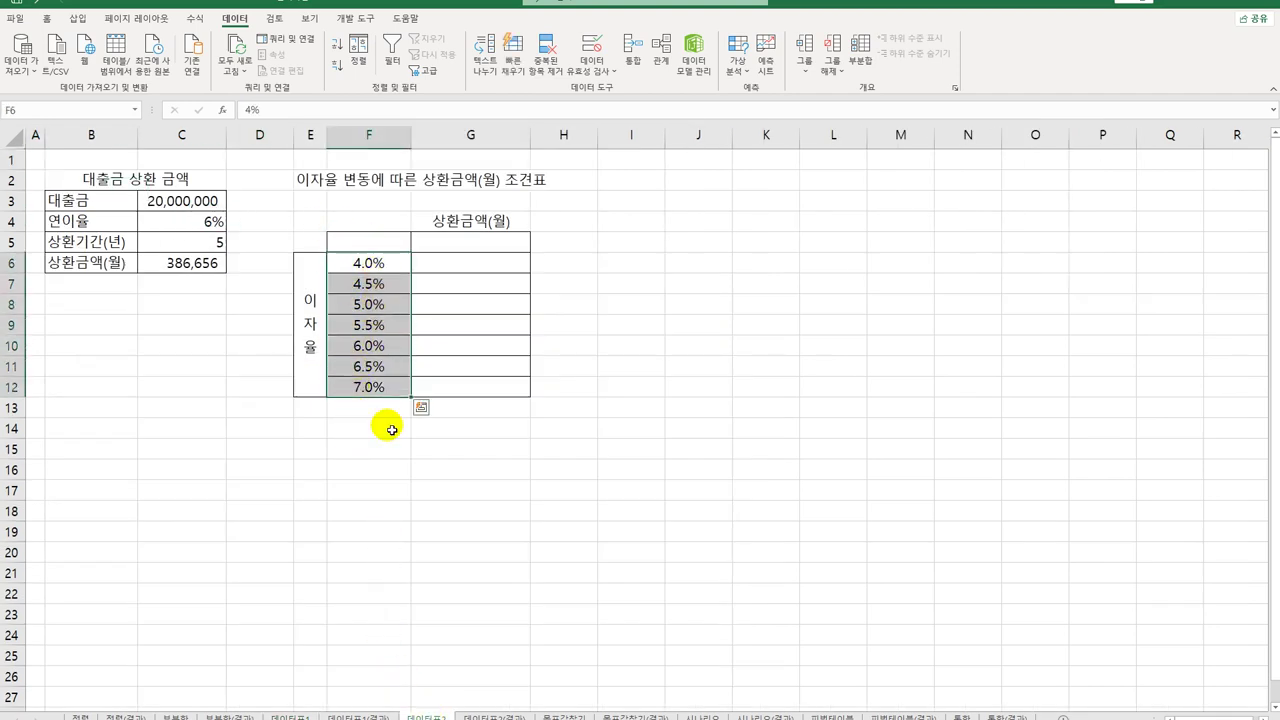
pyautogui.click(457, 245)
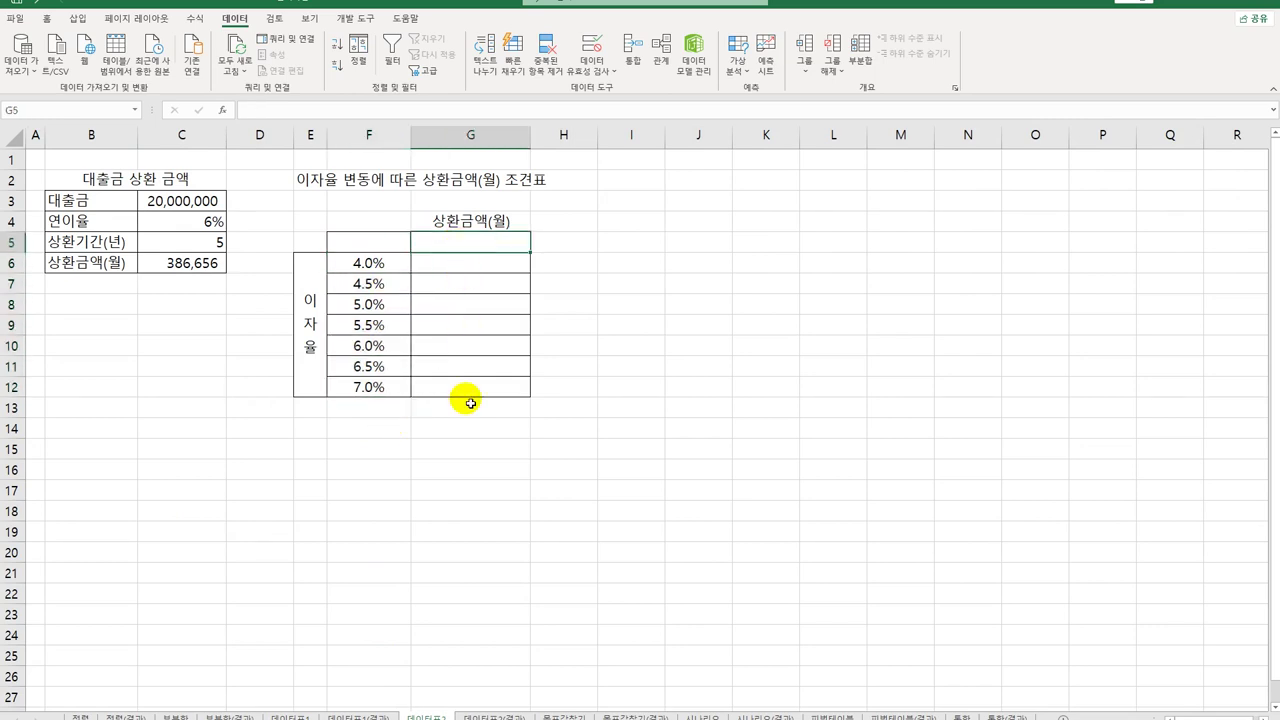
# - Examine the loan amount, annual rate, term and monthly payment formula in C3:C6, plus the result cells G5:G12
pyautogui.click(184, 200)
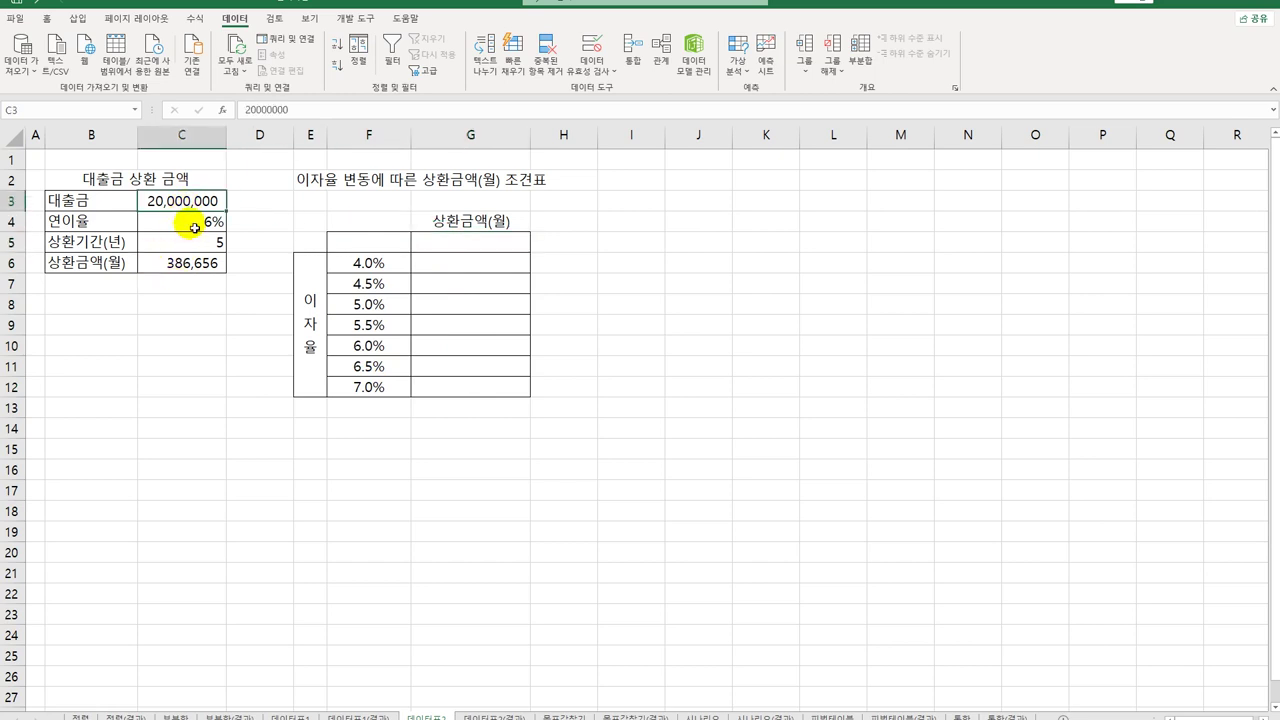
pyautogui.click(194, 228)
pyautogui.click(192, 248)
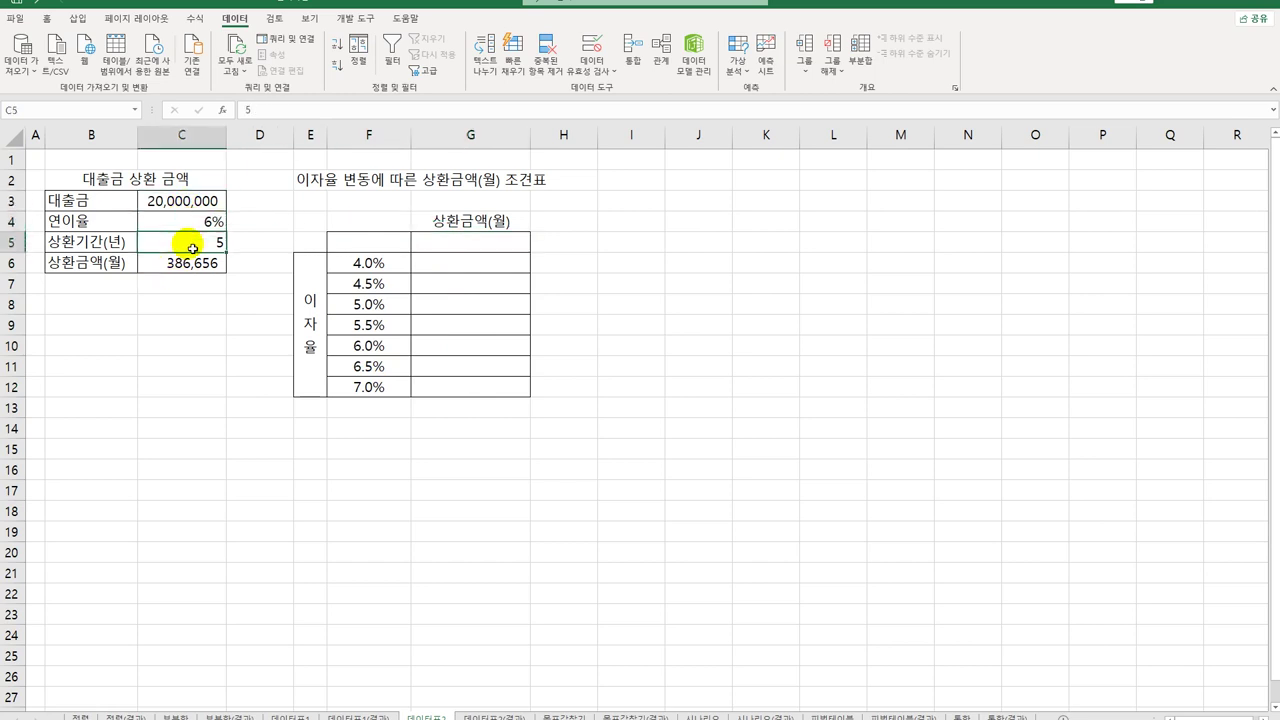
pyautogui.click(190, 265)
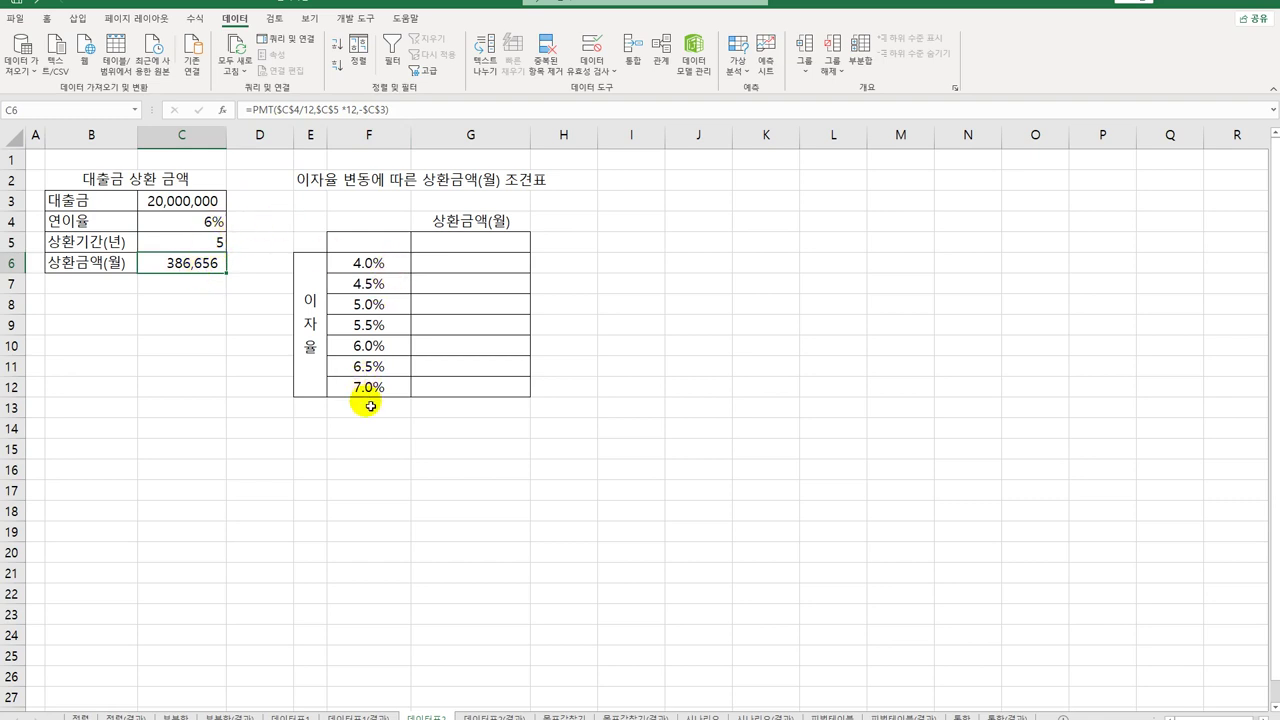
pyautogui.click(463, 243)
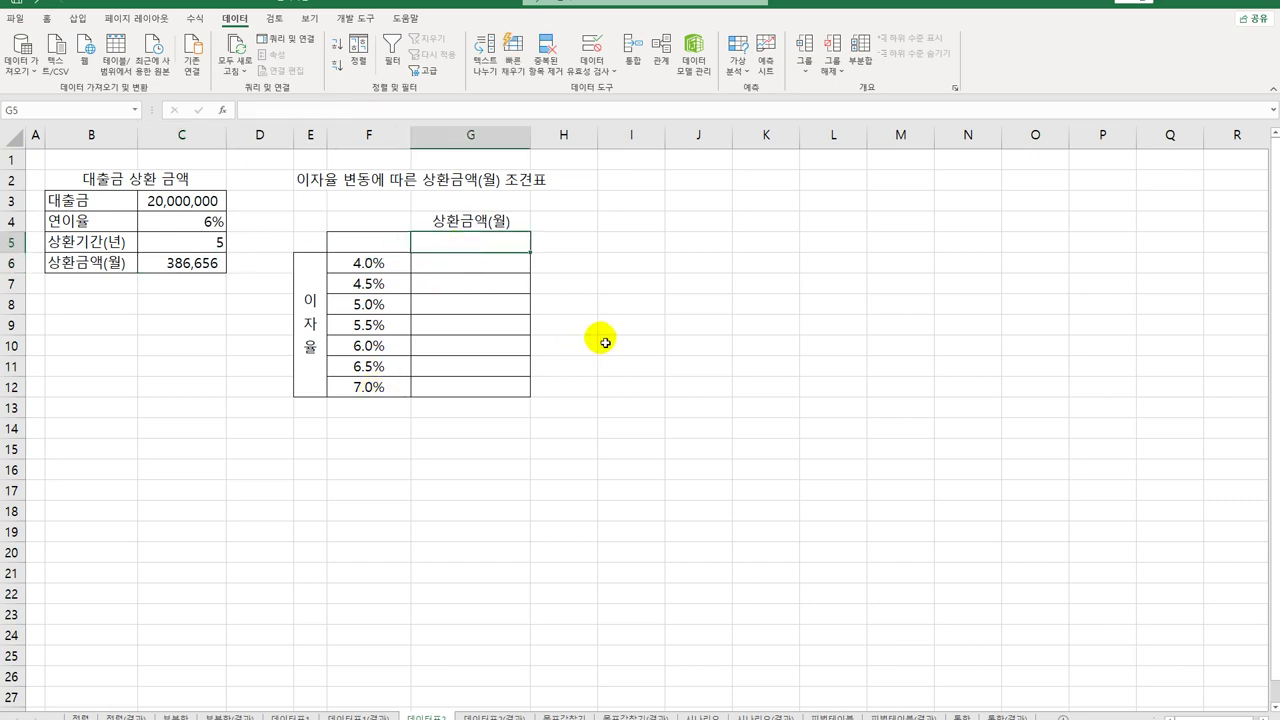
pyautogui.moveTo(486, 260); pyautogui.dragTo(486, 387)
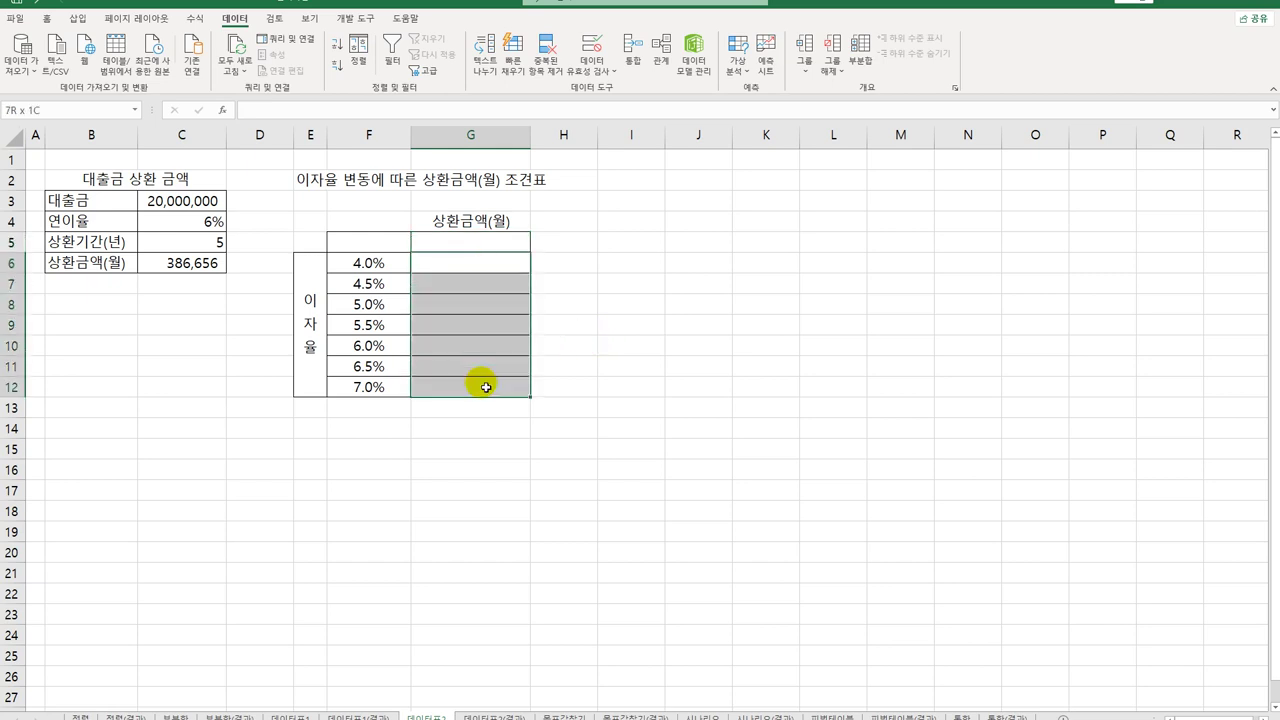
# - Try referencing the monthly payment in G5 with =C6, and clear the cell again
pyautogui.click(490, 244)
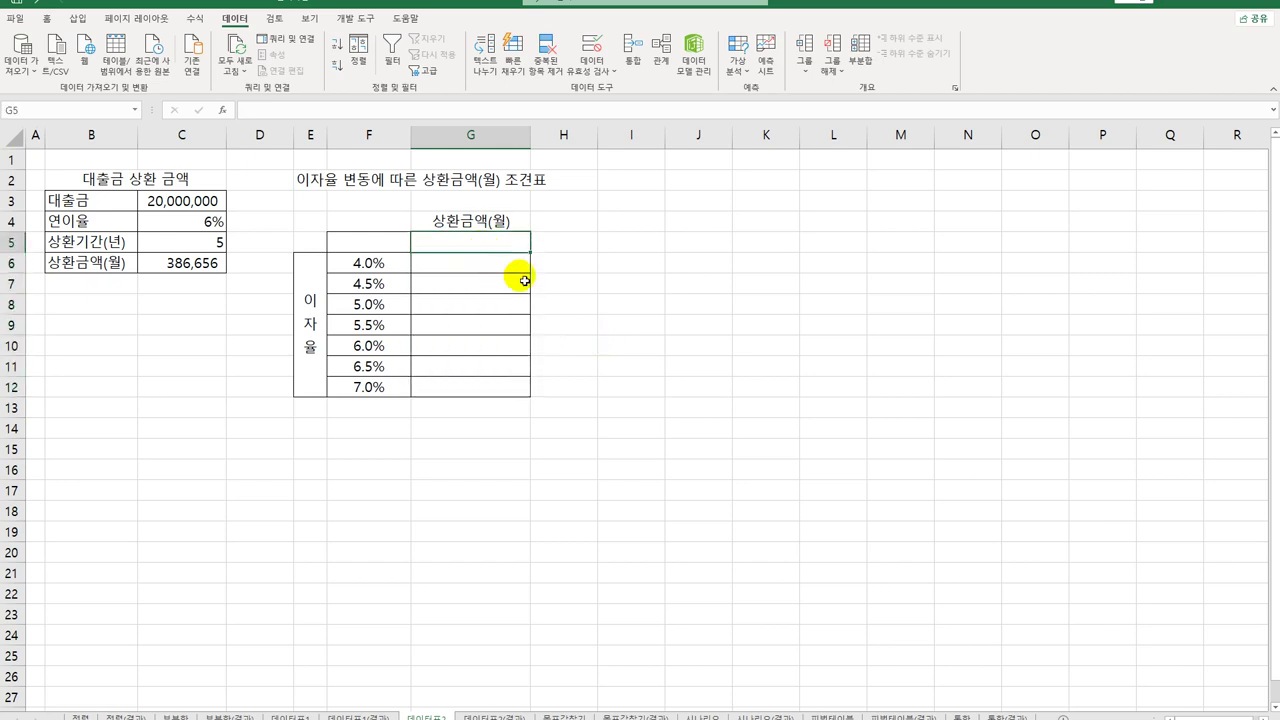
pyautogui.write('=')
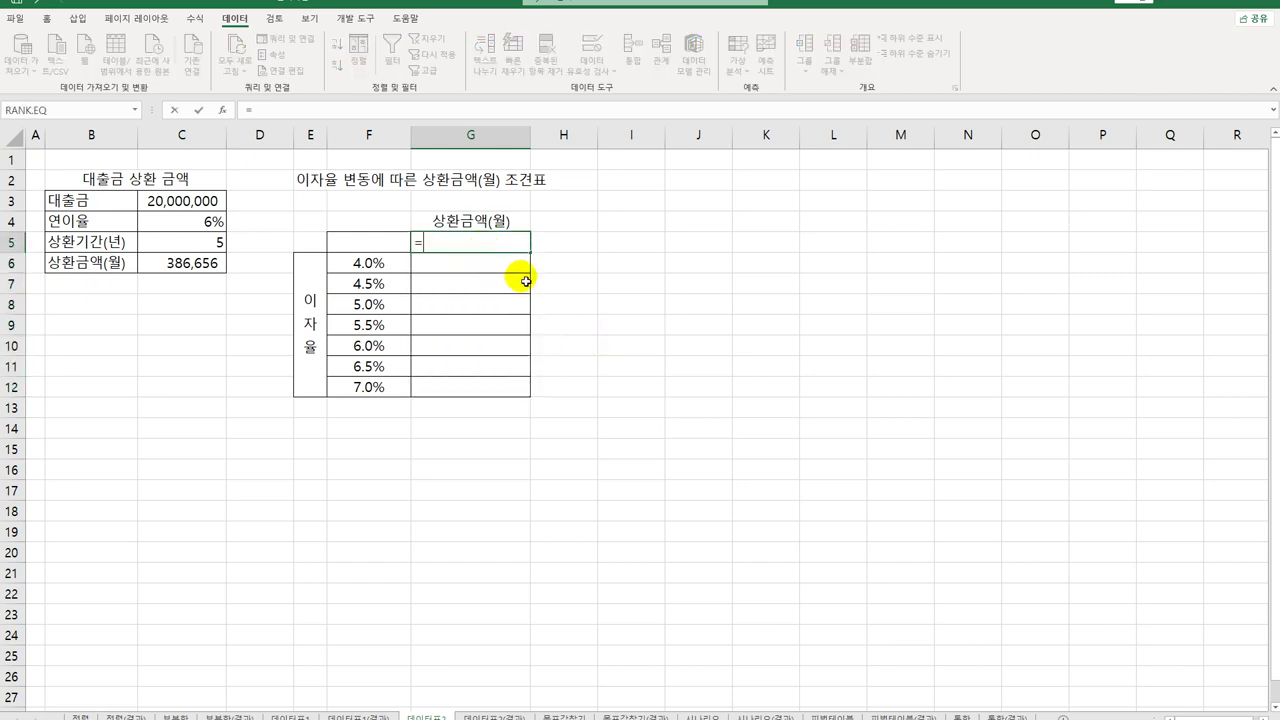
pyautogui.click(170, 268)
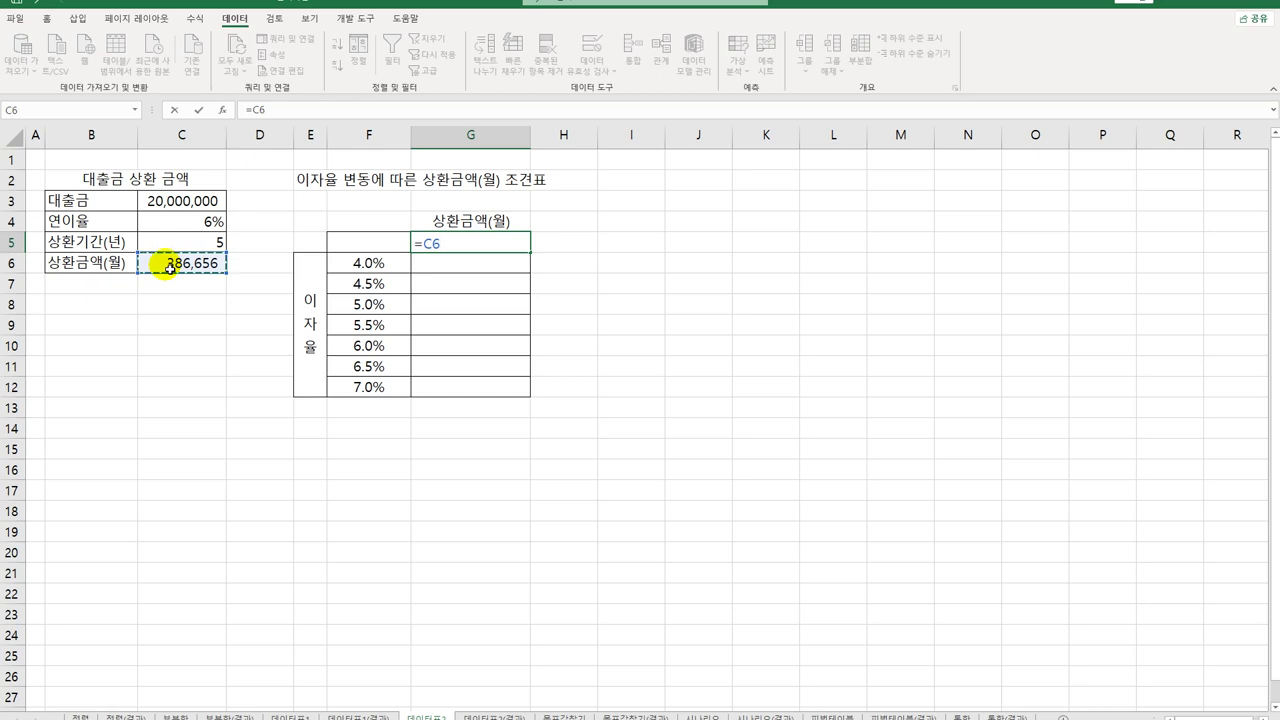
pyautogui.press('Return')
pyautogui.click(447, 245)
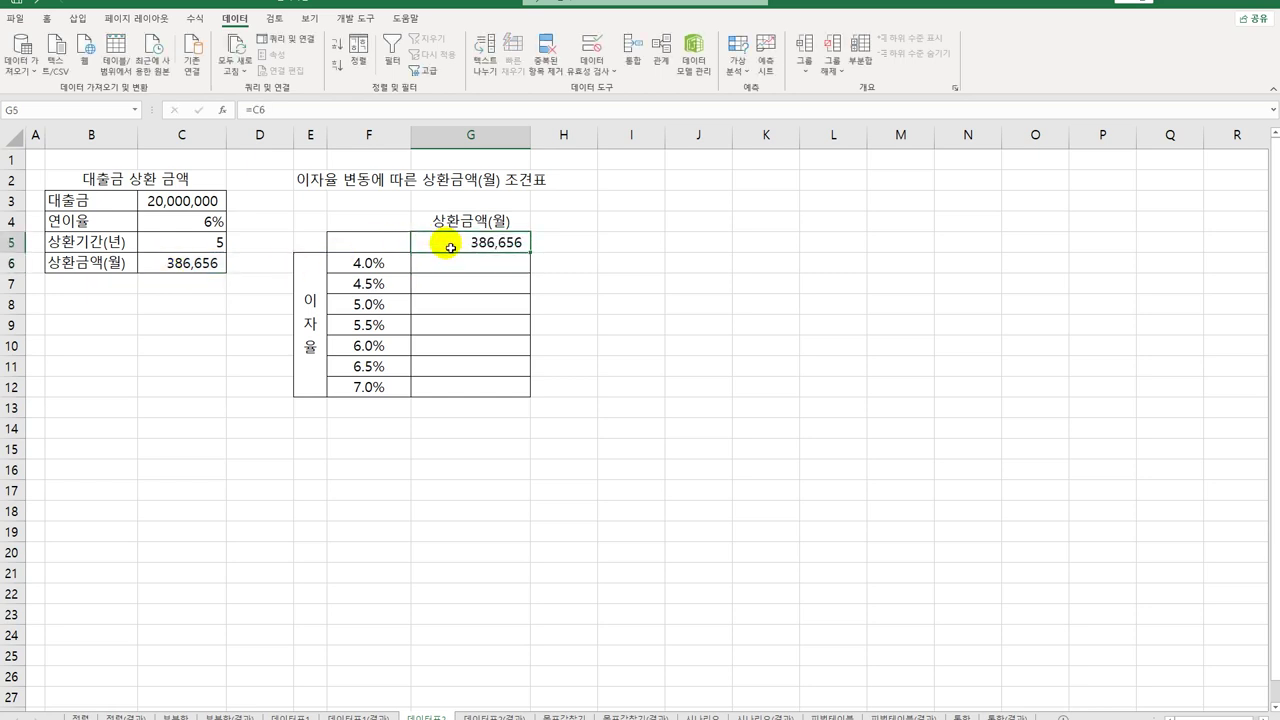
pyautogui.press('Delete')
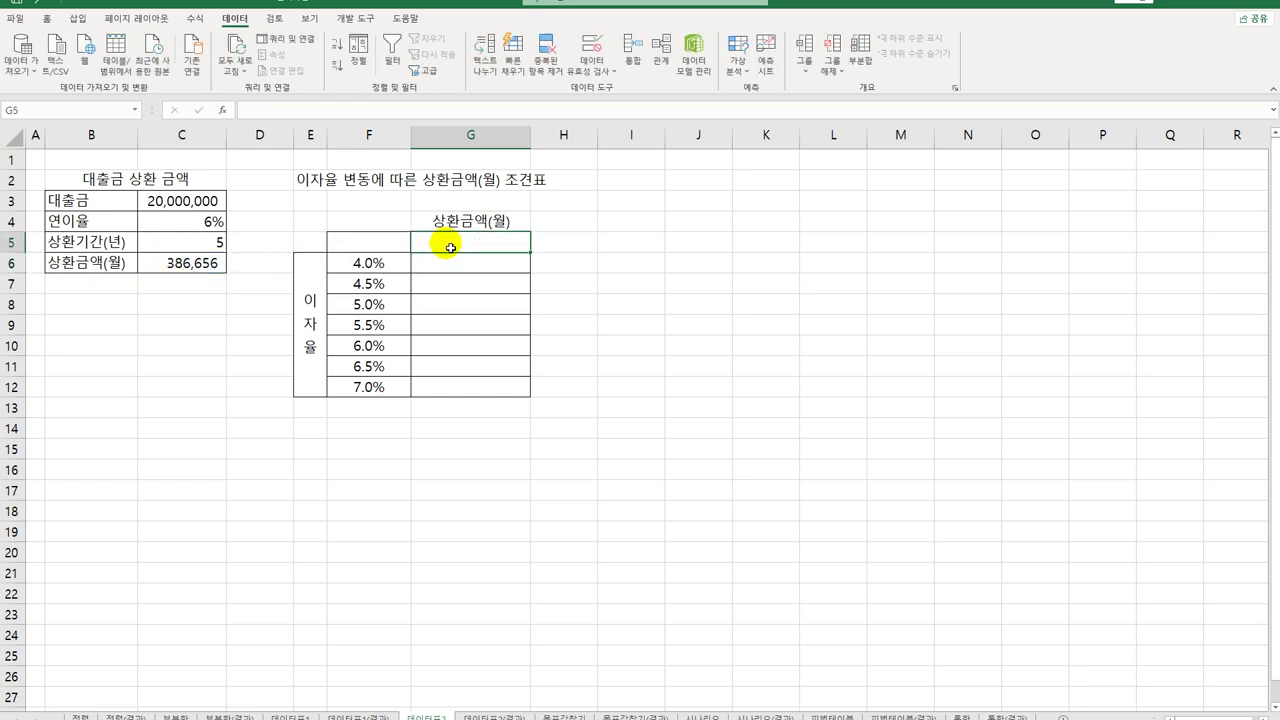
# - Copy the formula =PMT($C$4/12,$C$5 *12,-$C$3) from C6 into cell G5
pyautogui.click(195, 264)
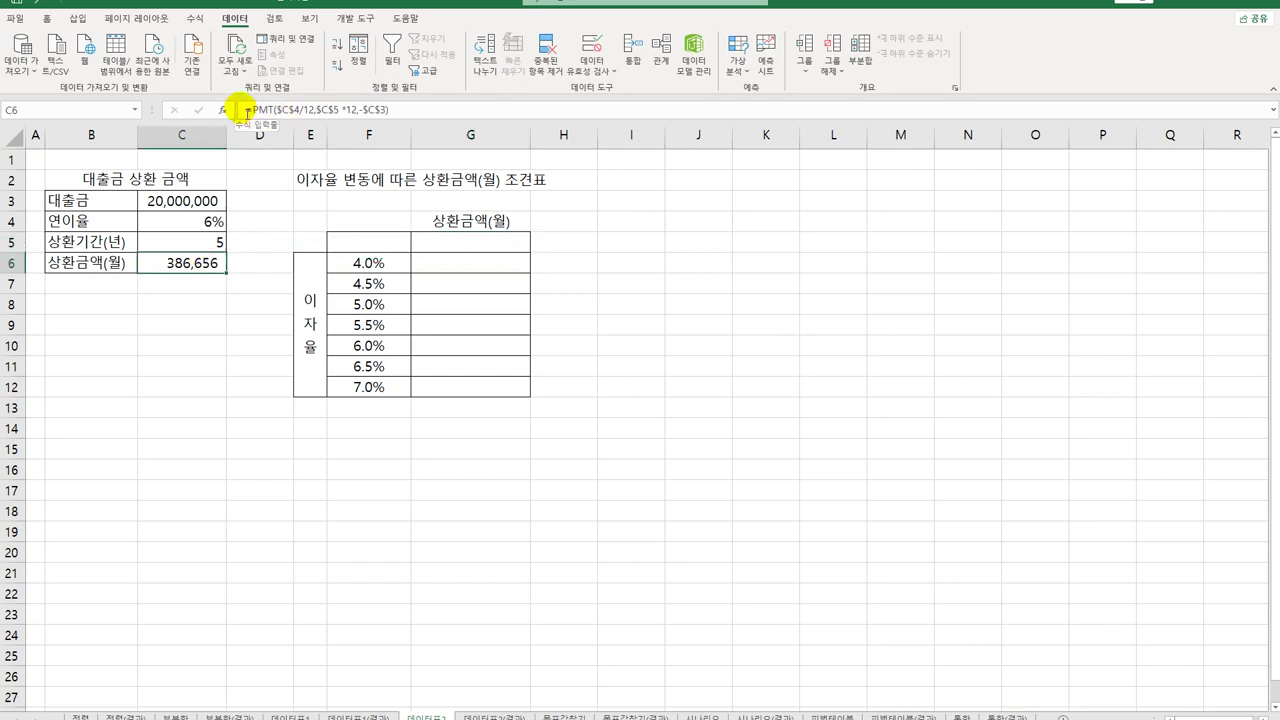
pyautogui.moveTo(244, 109); pyautogui.dragTo(443, 110)
pyautogui.hotkey('ctrl', 'c')
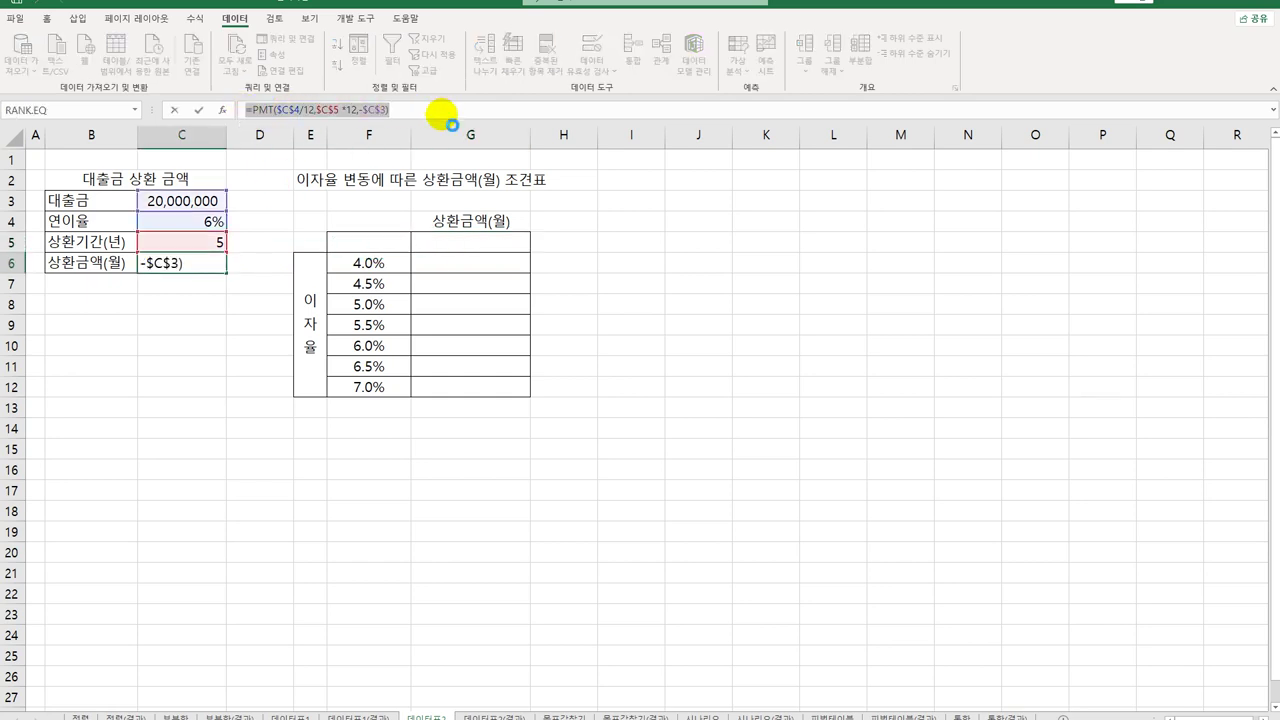
pyautogui.press('Return')
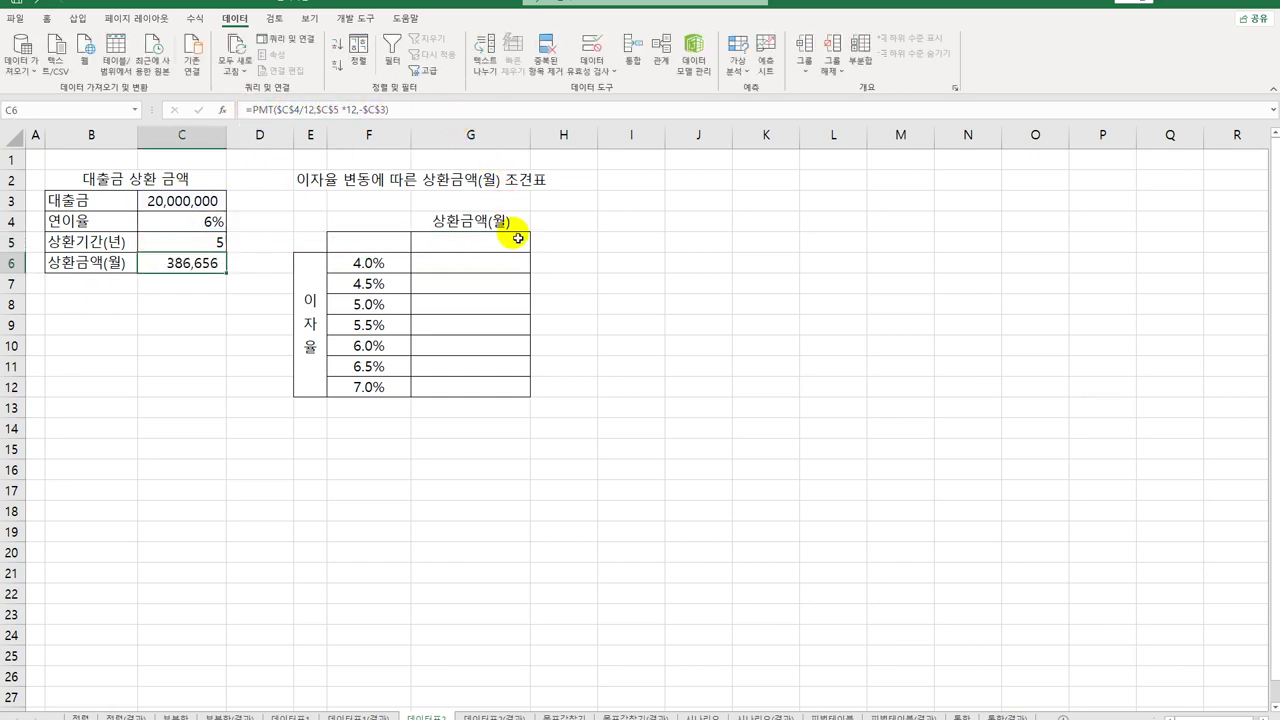
pyautogui.click(509, 244)
pyautogui.hotkey('ctrl', 'v')
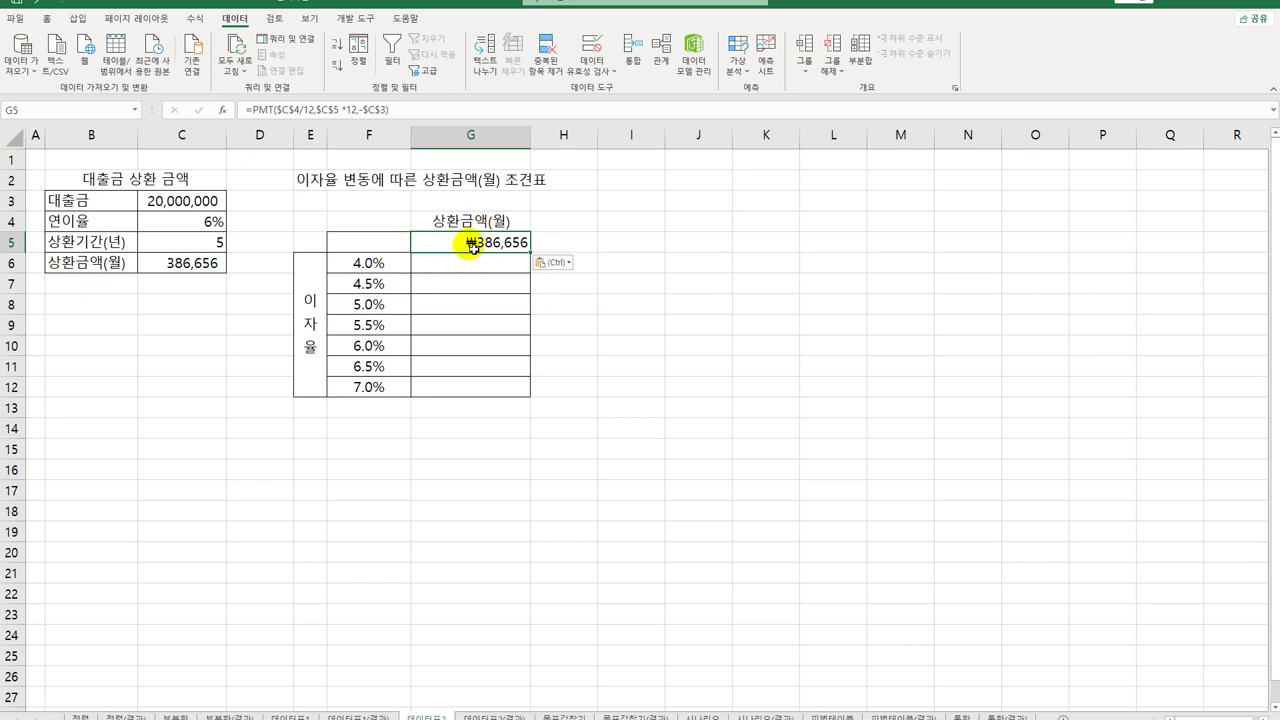
# - Create a one-variable what-if data table over F5:G12 with column input cell $C$4 and no row input cell
pyautogui.moveTo(390, 264); pyautogui.dragTo(392, 388)
pyautogui.click(474, 240)
pyautogui.click(385, 243)
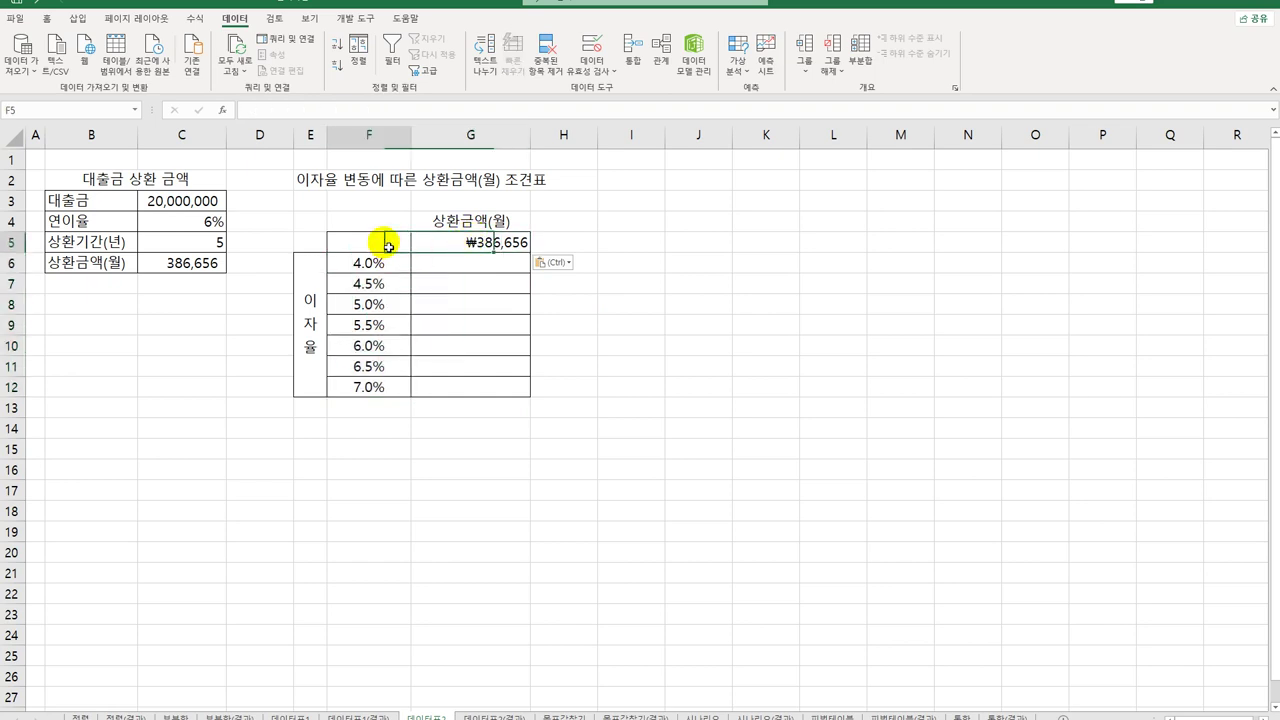
pyautogui.moveTo(388, 247); pyautogui.dragTo(467, 397)
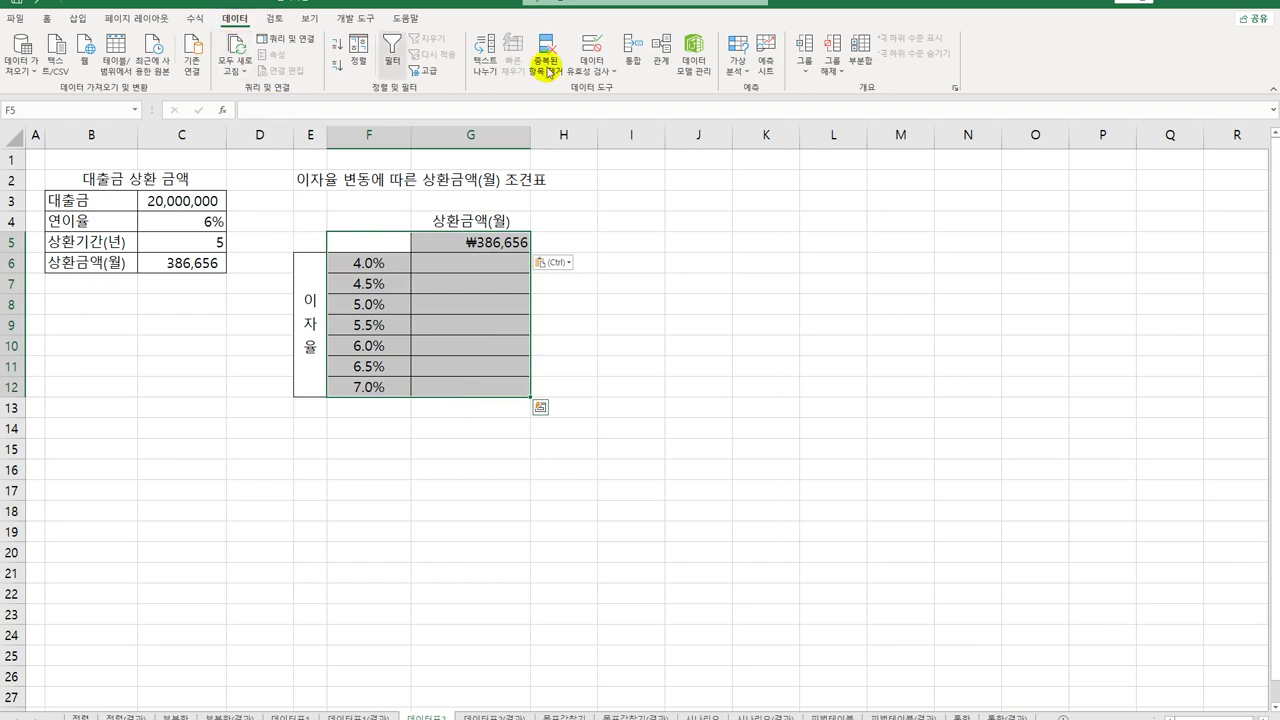
pyautogui.click(736, 62)
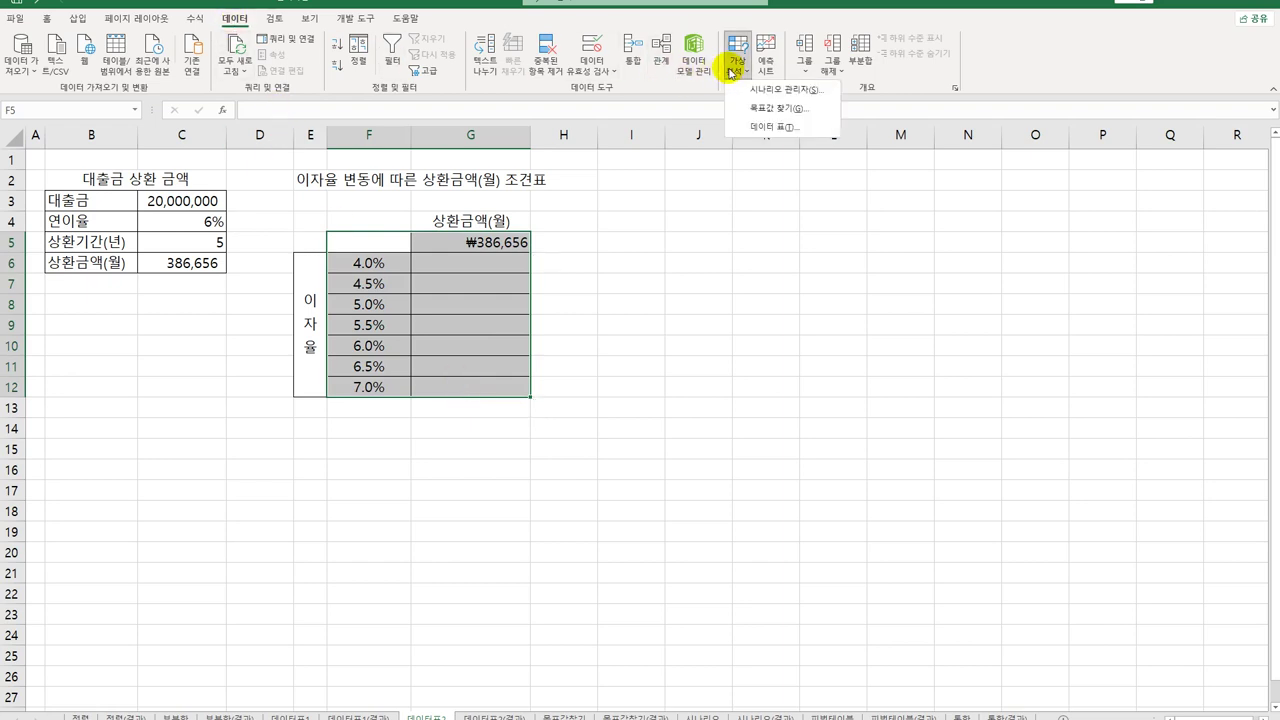
pyautogui.click(765, 127)
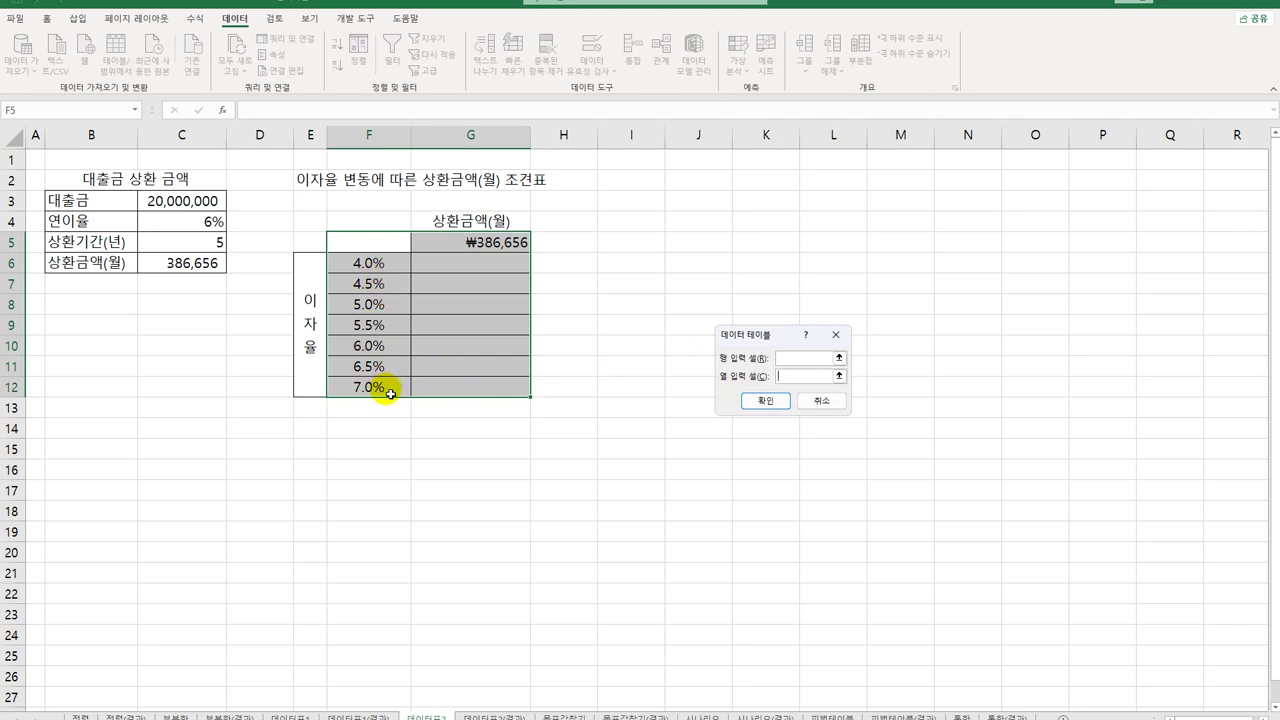
pyautogui.click(200, 219)
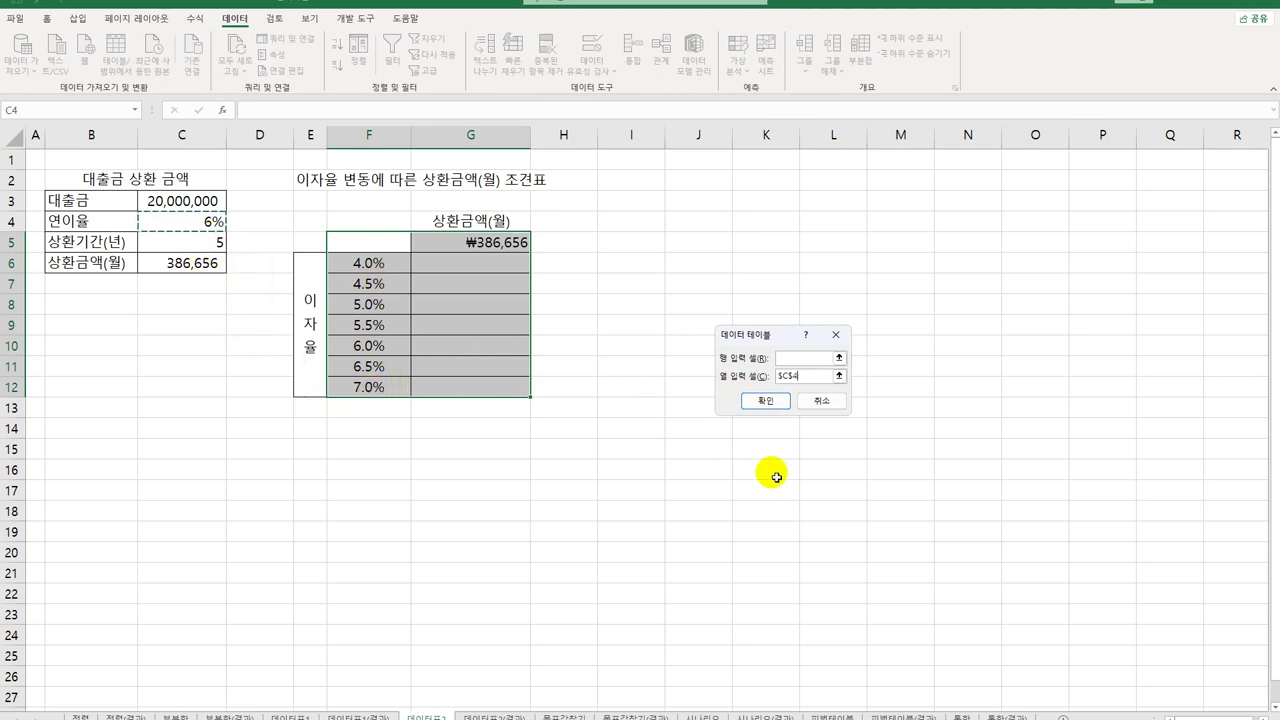
pyautogui.click(776, 406)
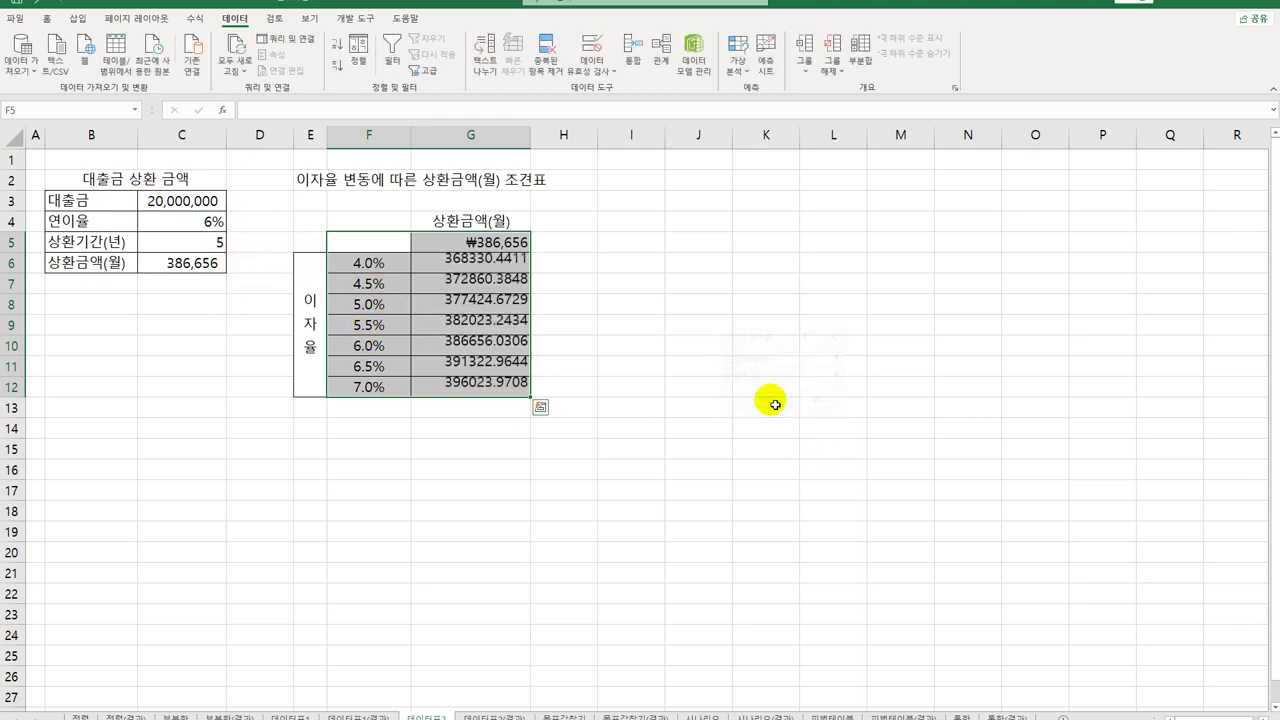
# - Inspect the table formula in G12, view the 데이터표2(결과) sheet and return to 데이터표2
pyautogui.click(510, 386)
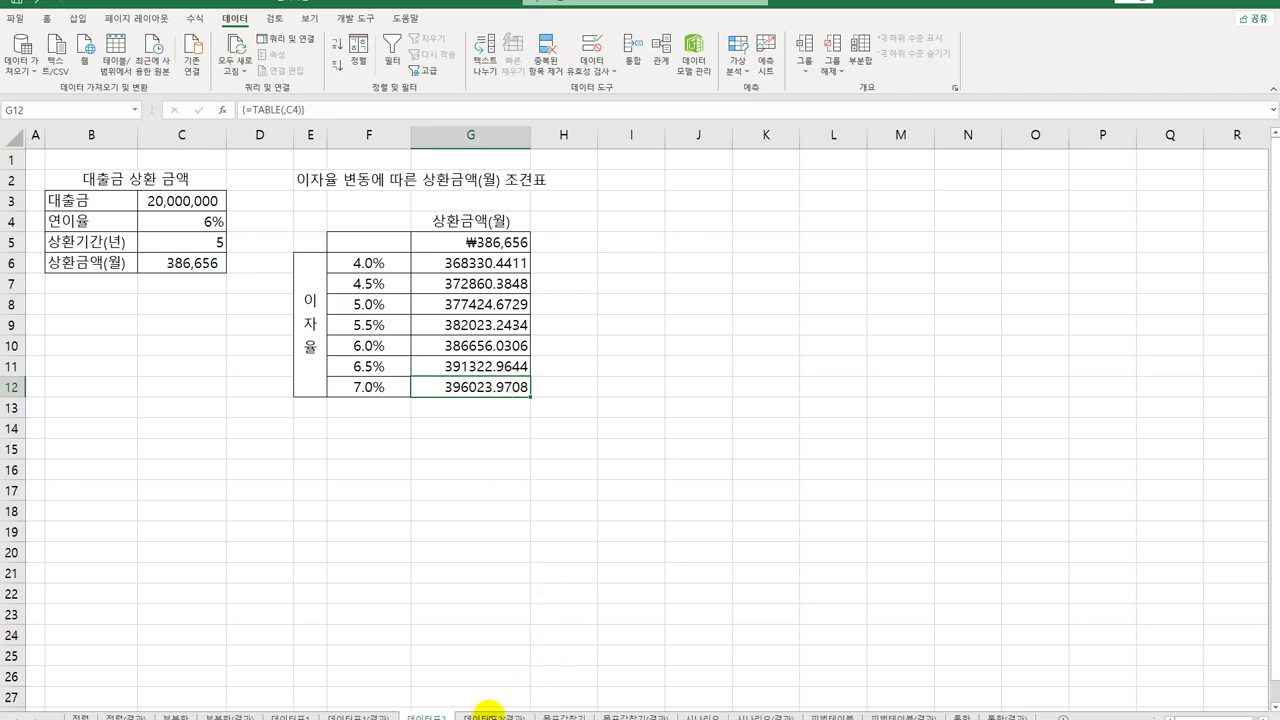
pyautogui.click(486, 711)
pyautogui.click(428, 711)
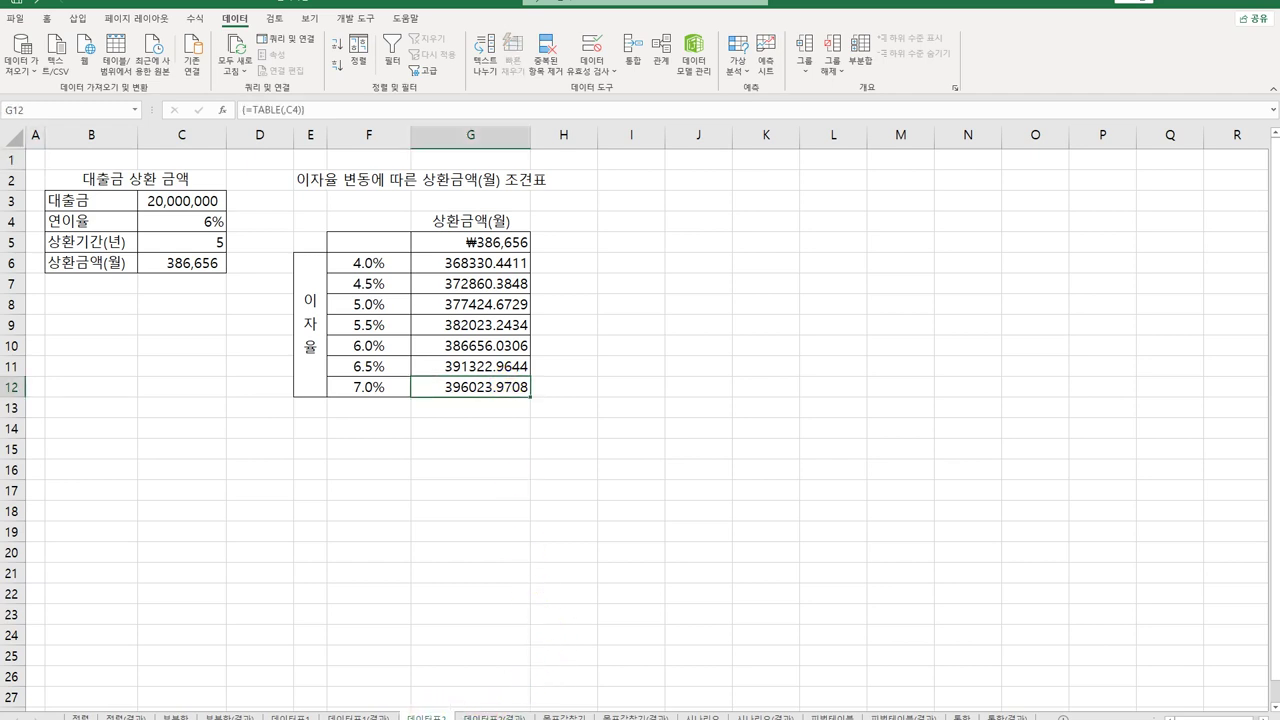